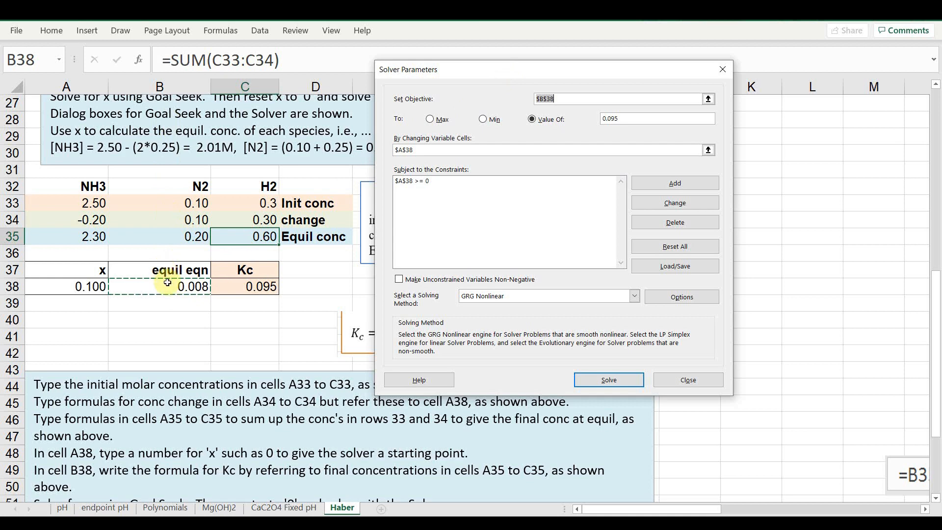
Delete the existing constraint on cell A38 from the Solver parameters
click(568, 96)
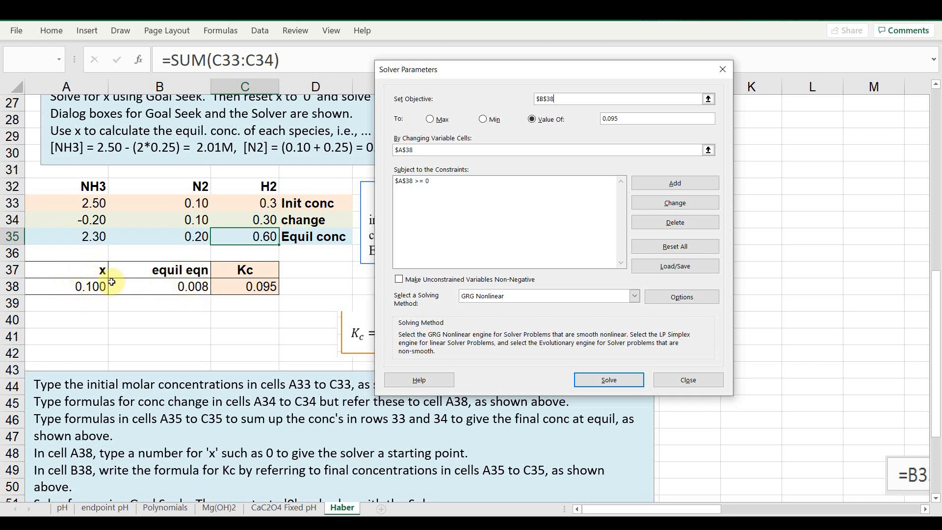
click(434, 183)
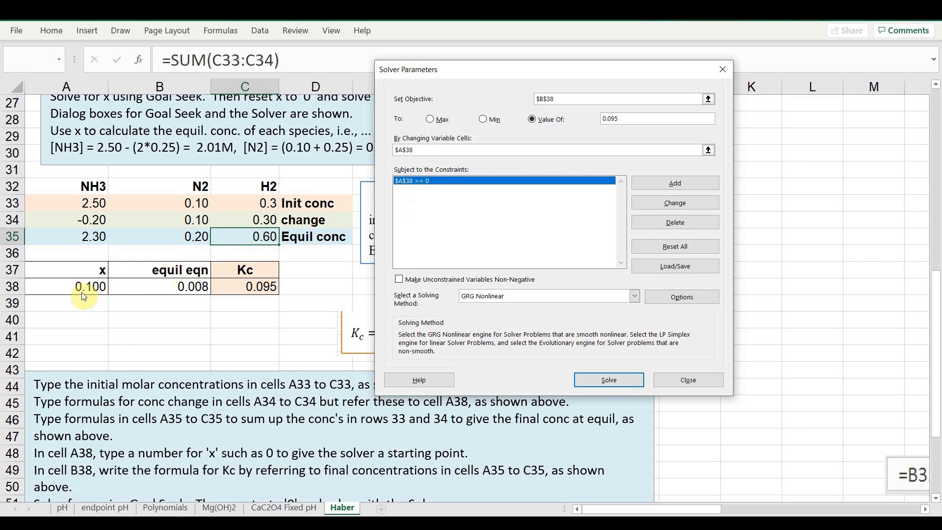
click(674, 224)
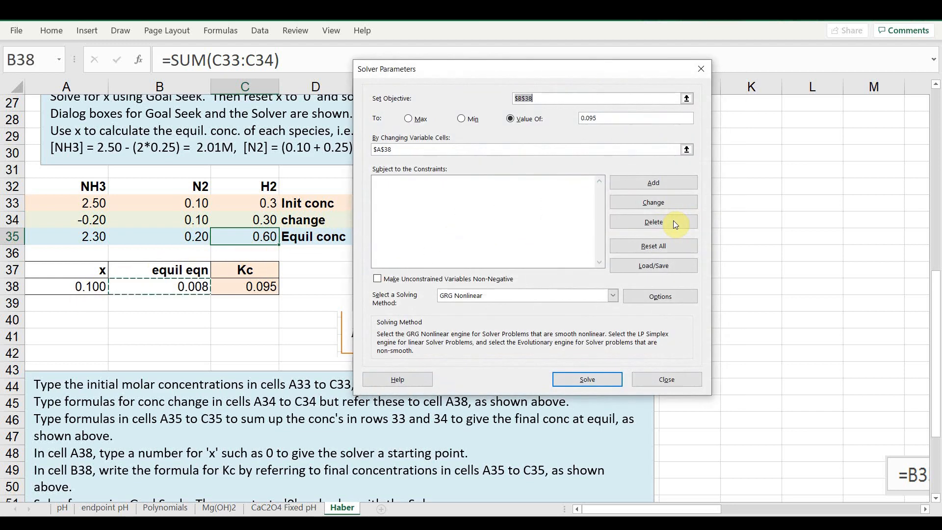
Add a Solver constraint requiring cell $A$38 to be >= 0
click(623, 182)
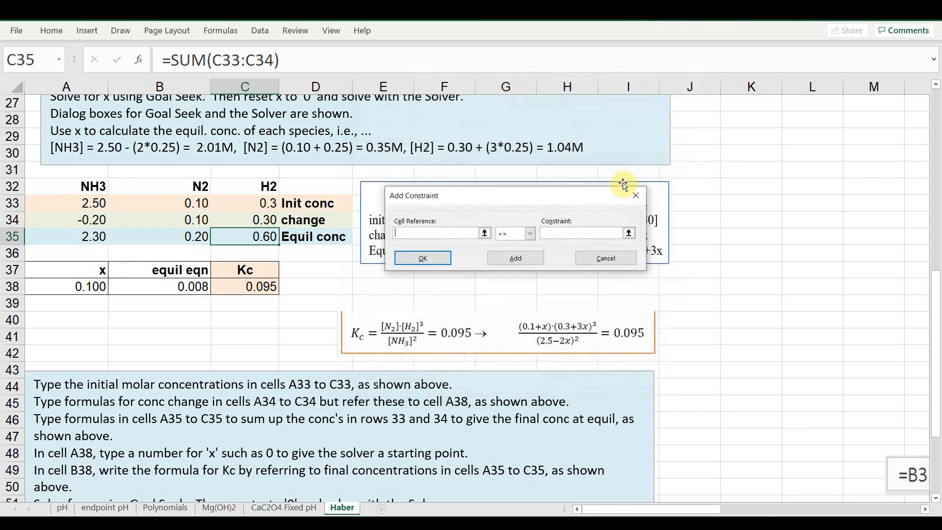
click(88, 289)
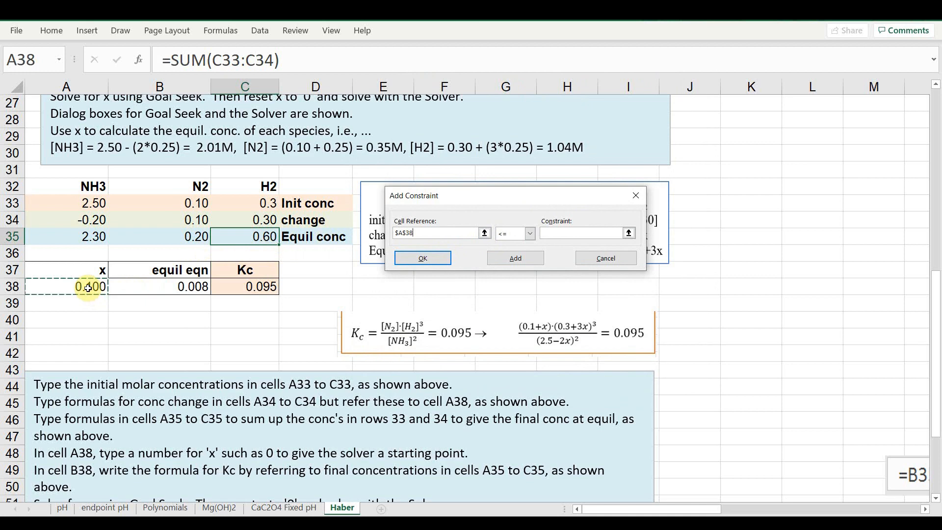
click(529, 240)
click(511, 257)
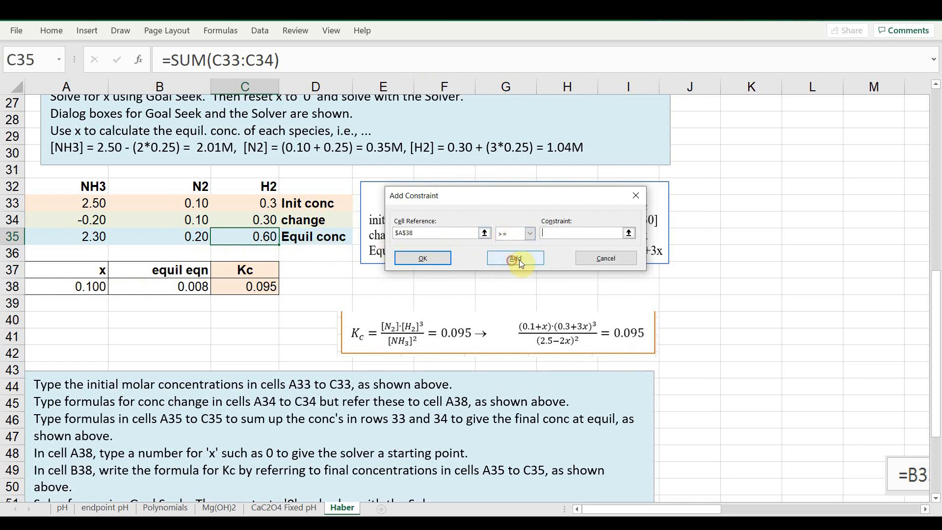
text(0)
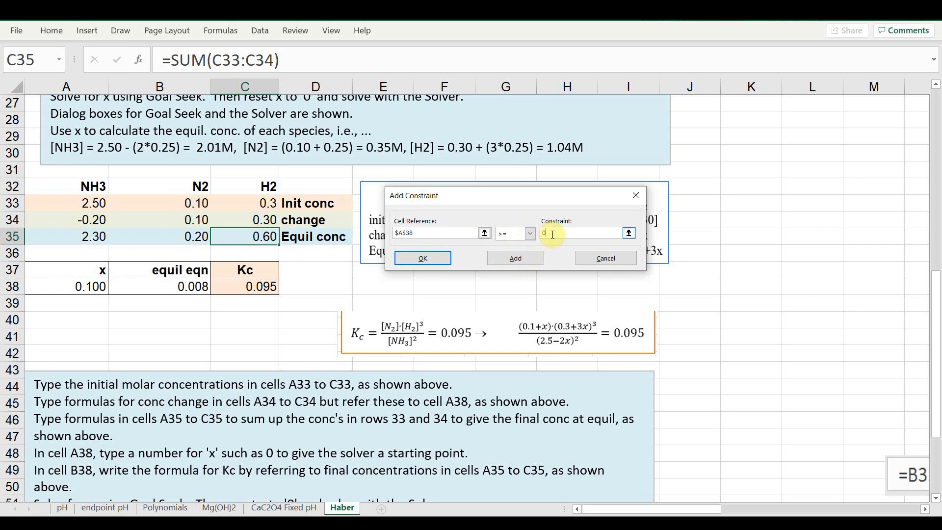
click(441, 258)
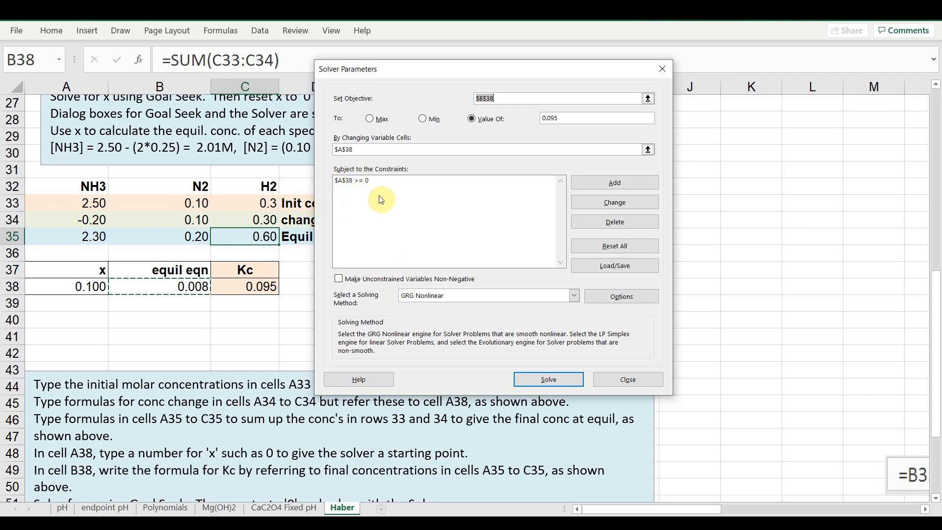
Run Solver for x in A38, keep the solution, and review the NH3 change formula and the equilibrium concentrations in row 35
click(549, 384)
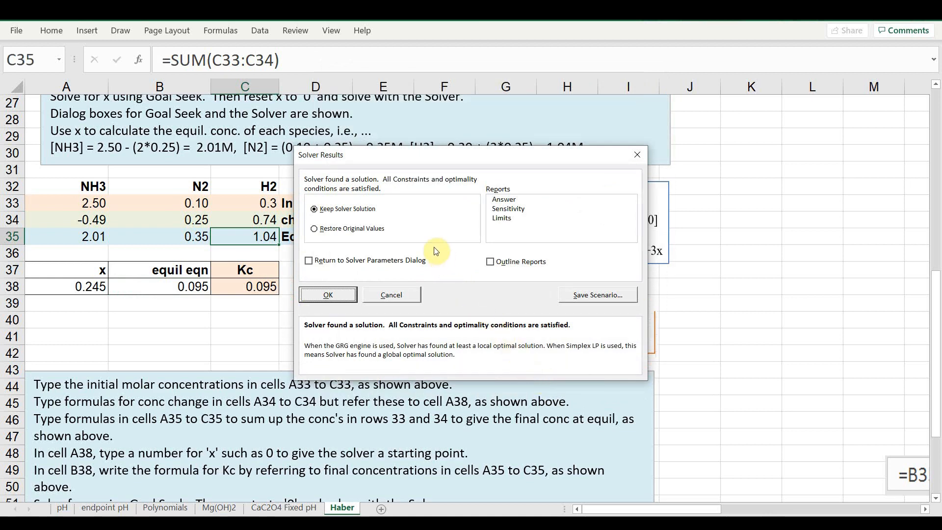
click(328, 295)
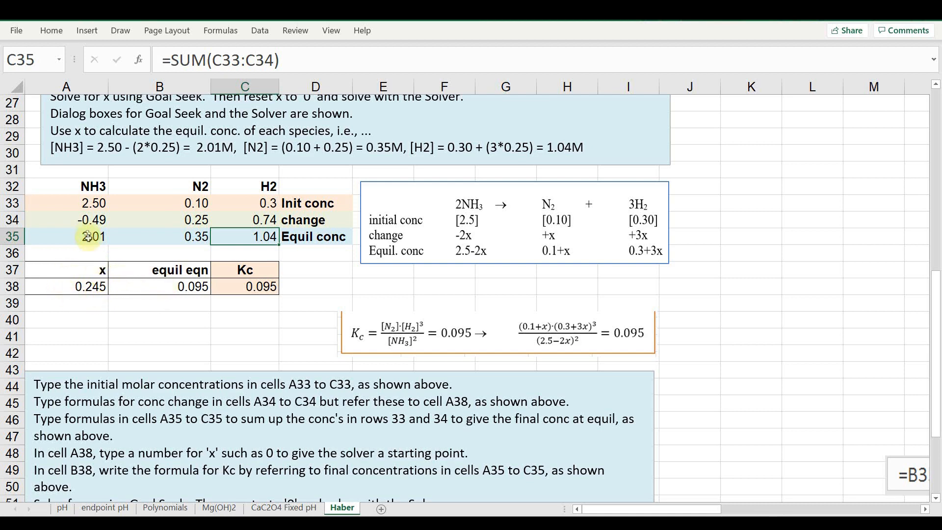
click(91, 218)
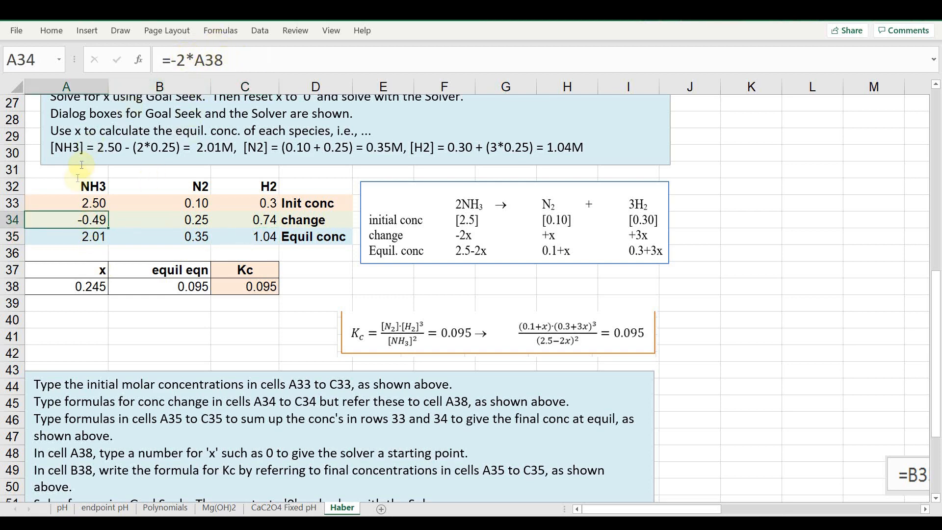
click(82, 240)
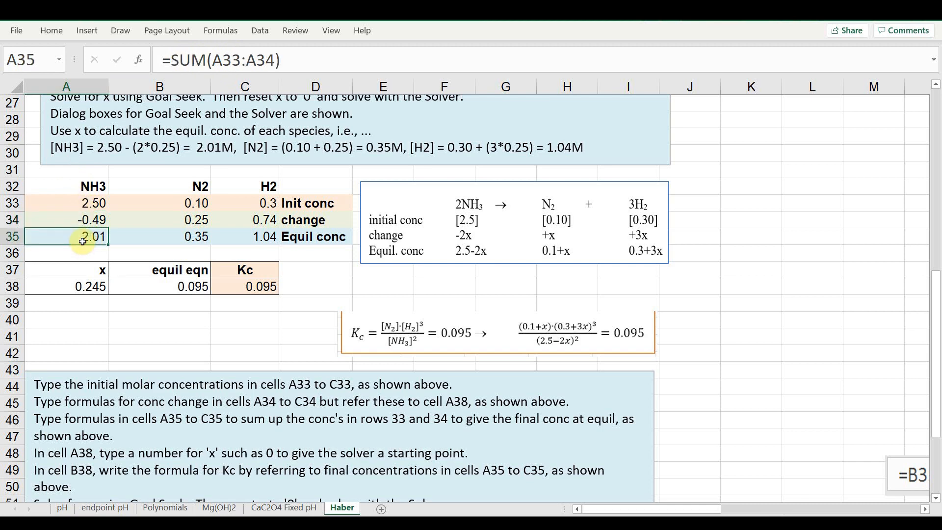
click(162, 241)
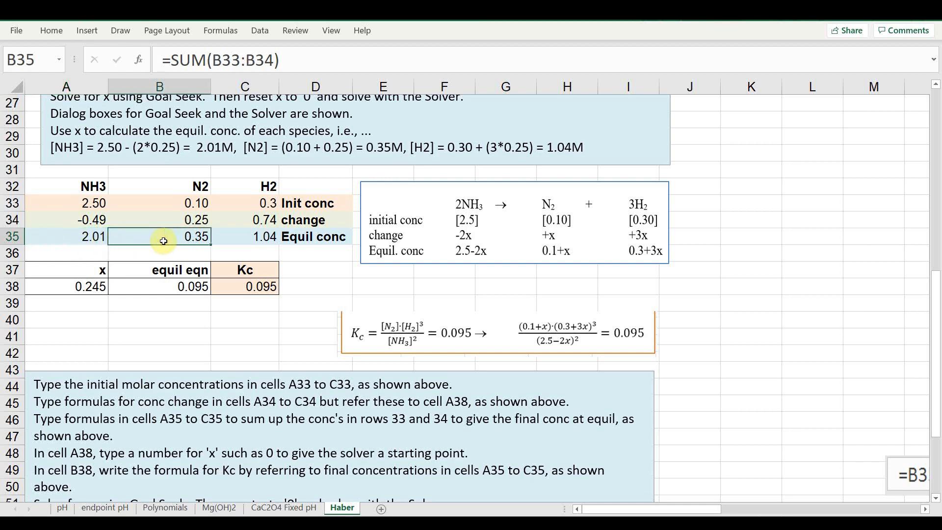
click(238, 238)
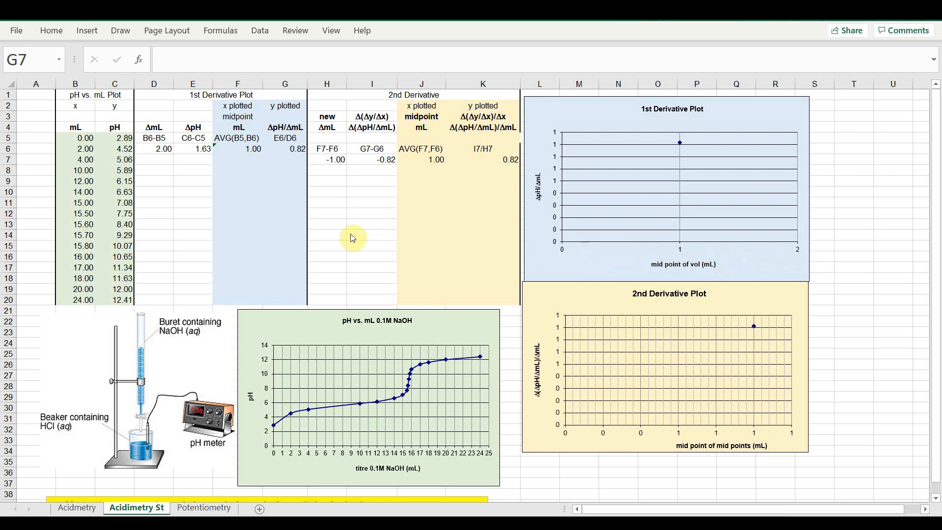
Check the ΔpH formula in E6, copy it down to E7, and check the copied cell references
click(189, 153)
double_click(190, 153)
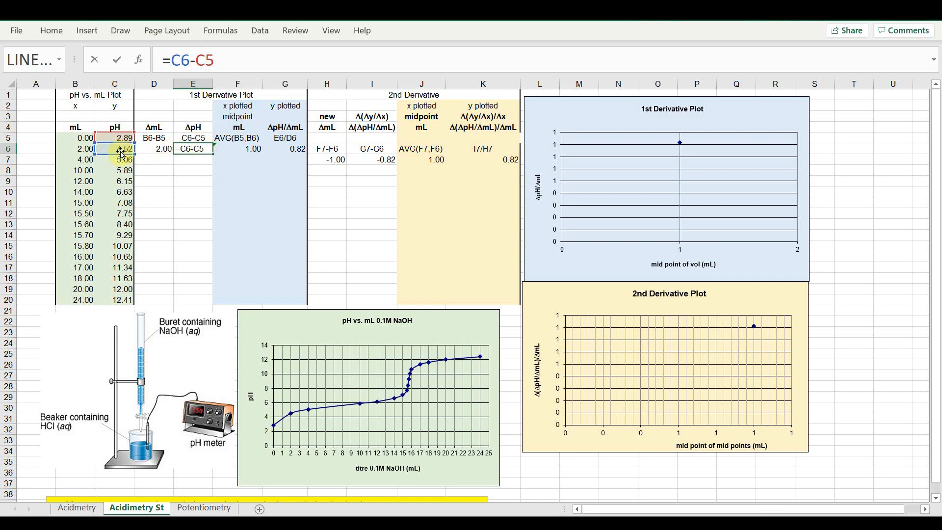
key(Return)
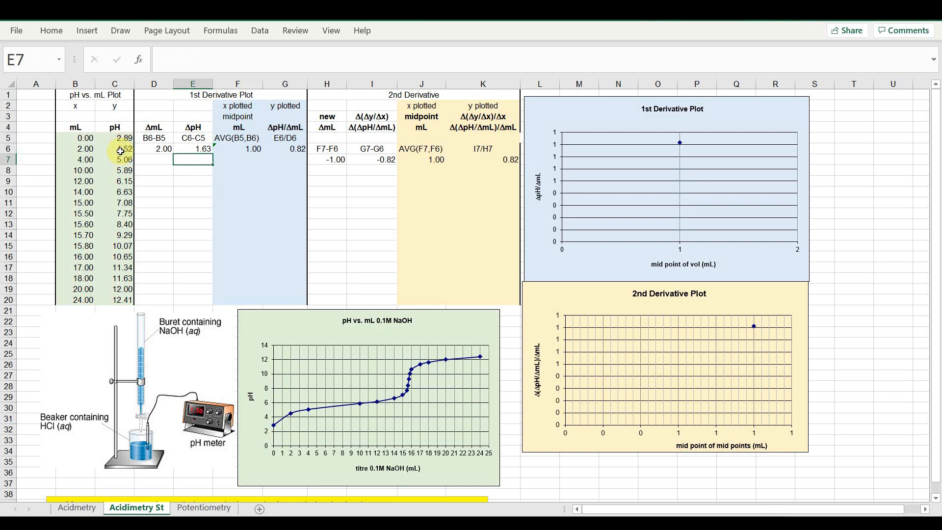
click(179, 147)
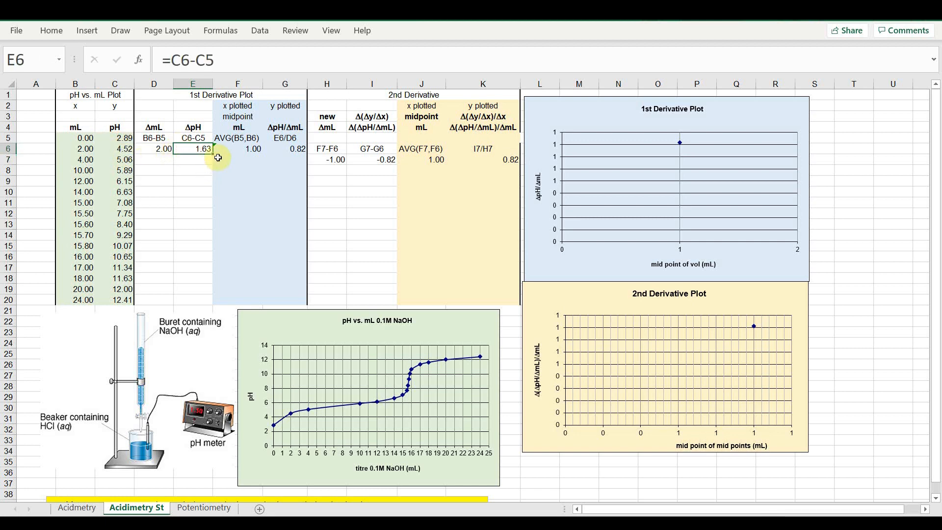
drag(213, 154, 197, 161)
click(199, 158)
click(194, 60)
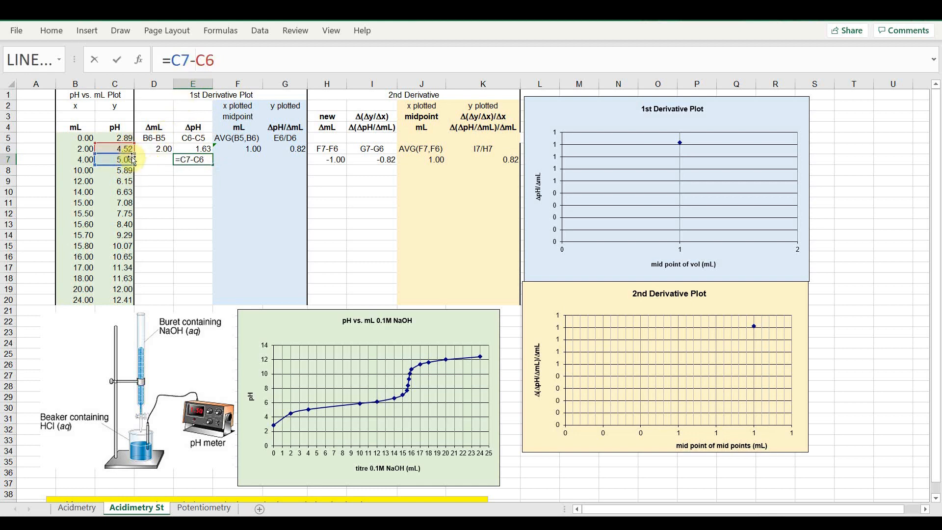
key(Return)
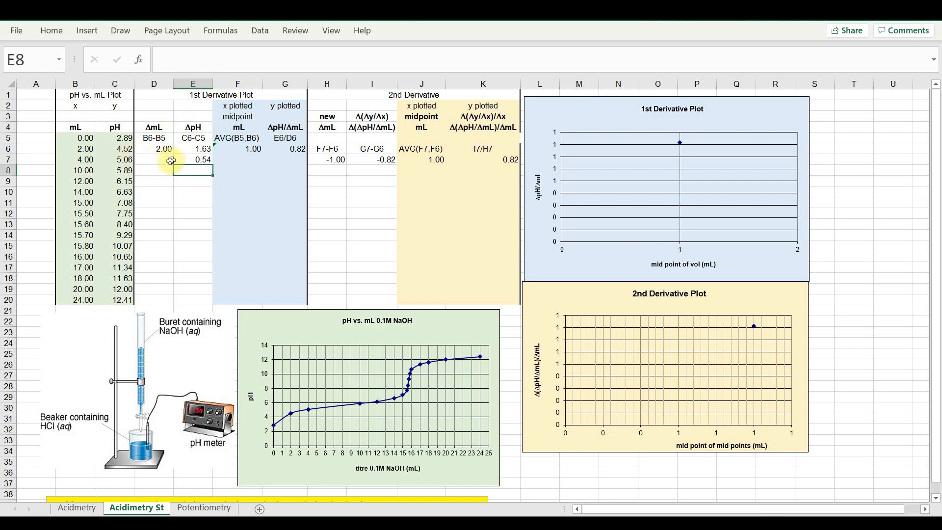
Copy the ΔpH formula to E8, check its references, and fill it down the column through E20
click(194, 161)
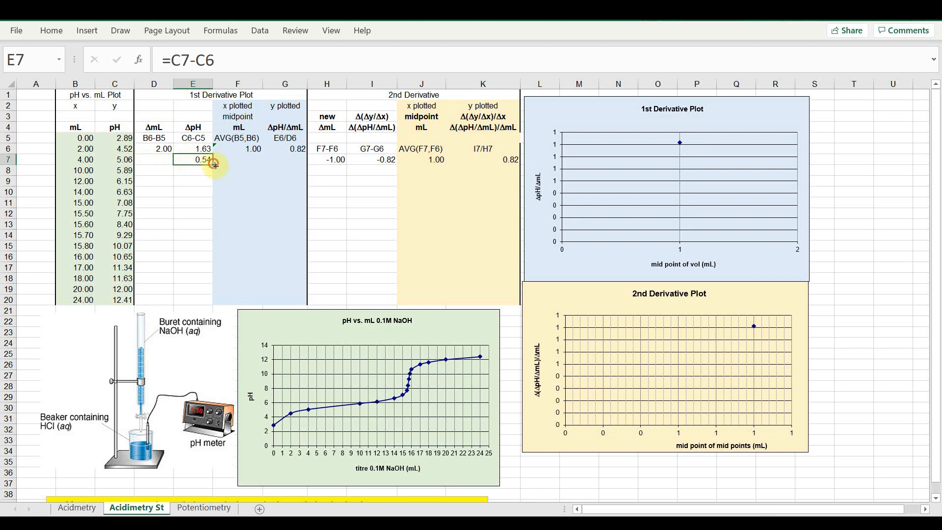
drag(214, 164, 214, 176)
click(196, 170)
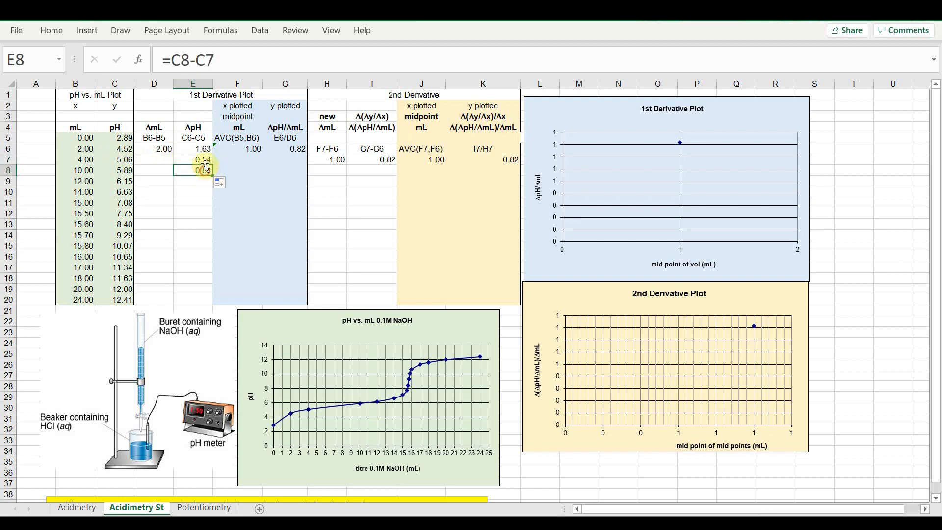
click(190, 60)
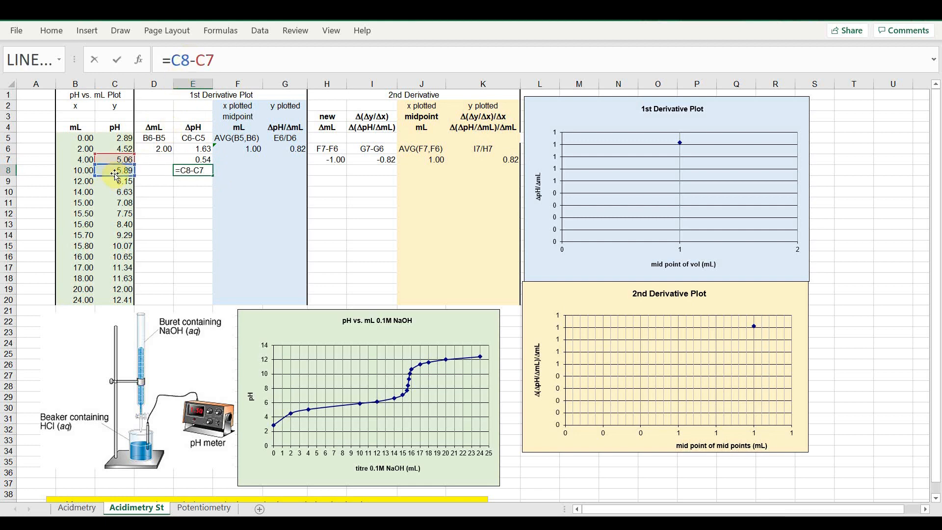
key(Return)
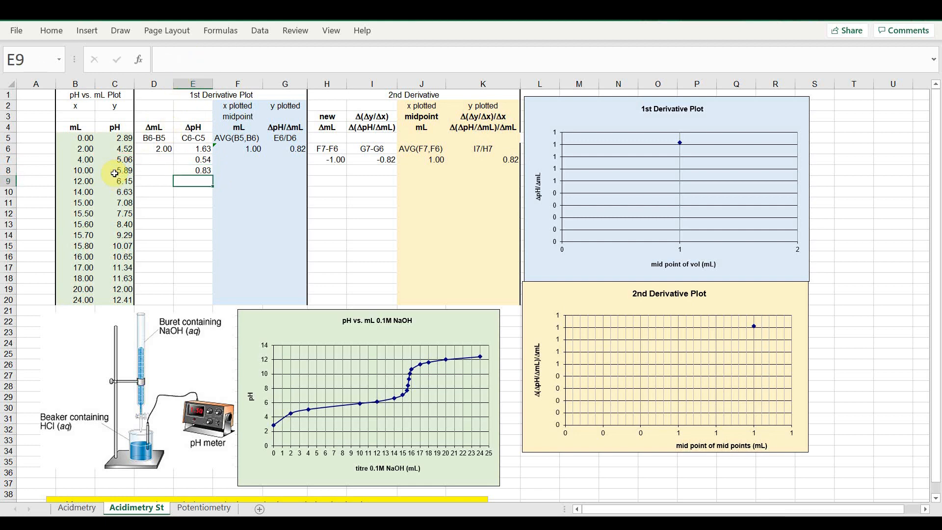
click(182, 169)
double_click(212, 175)
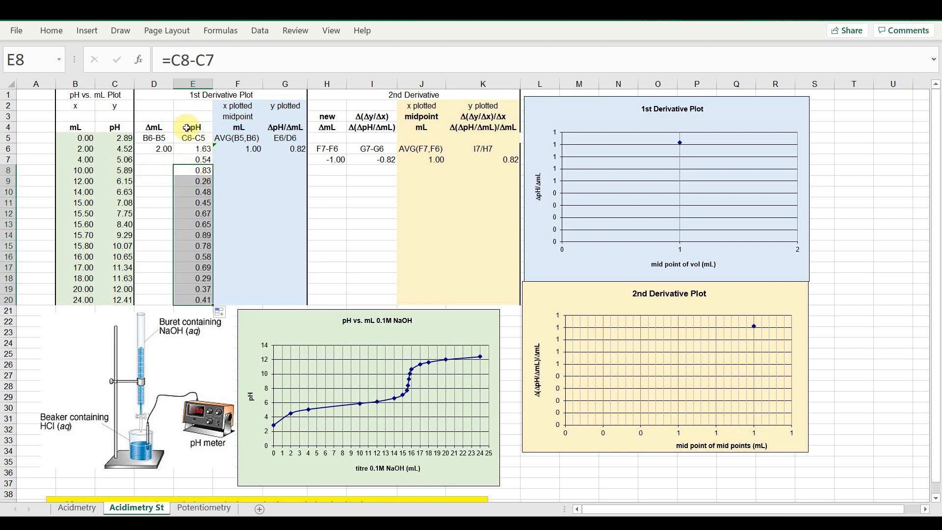
Check the ΔmL formula in D6, copy it down to D7, and check the copied cell references
click(156, 150)
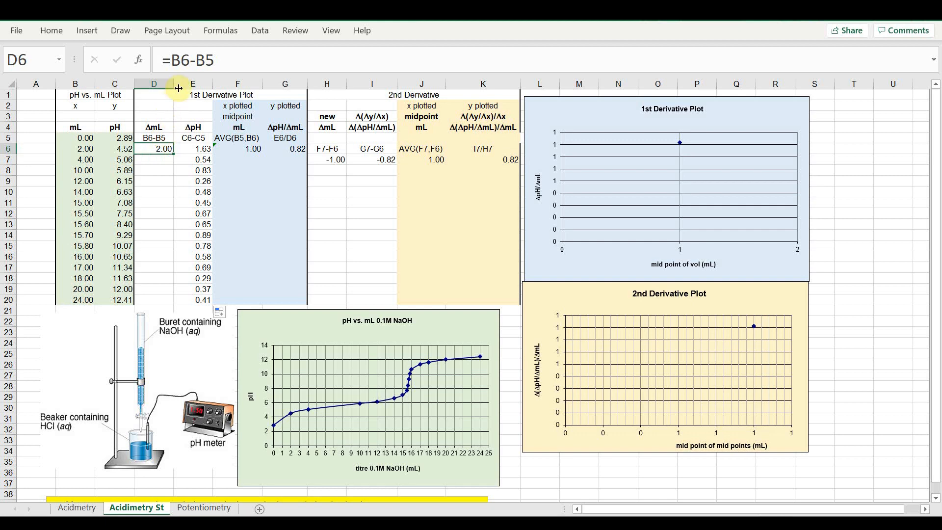
click(194, 59)
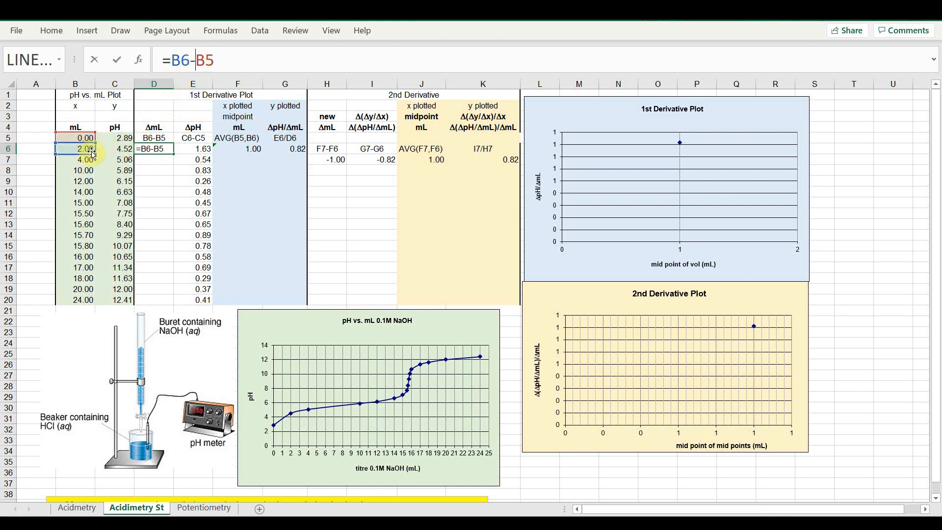
key(Return)
click(144, 149)
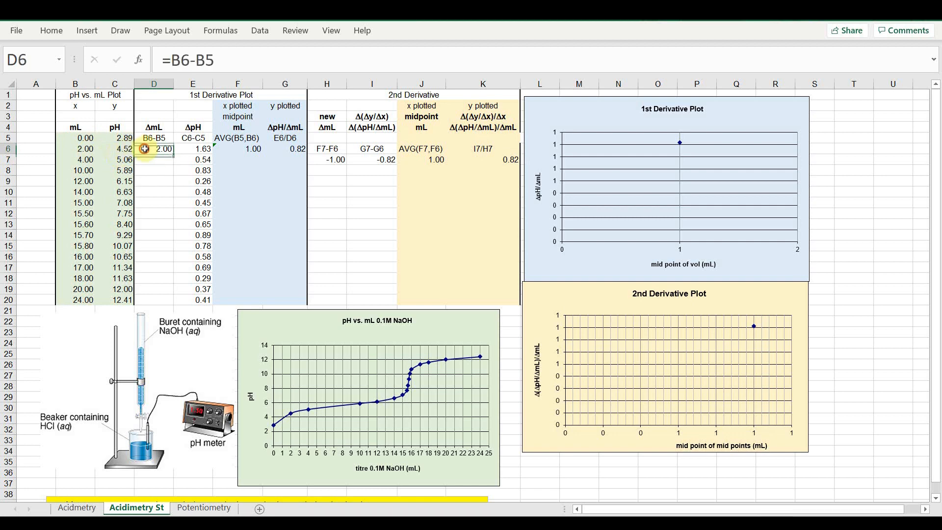
drag(174, 156, 171, 166)
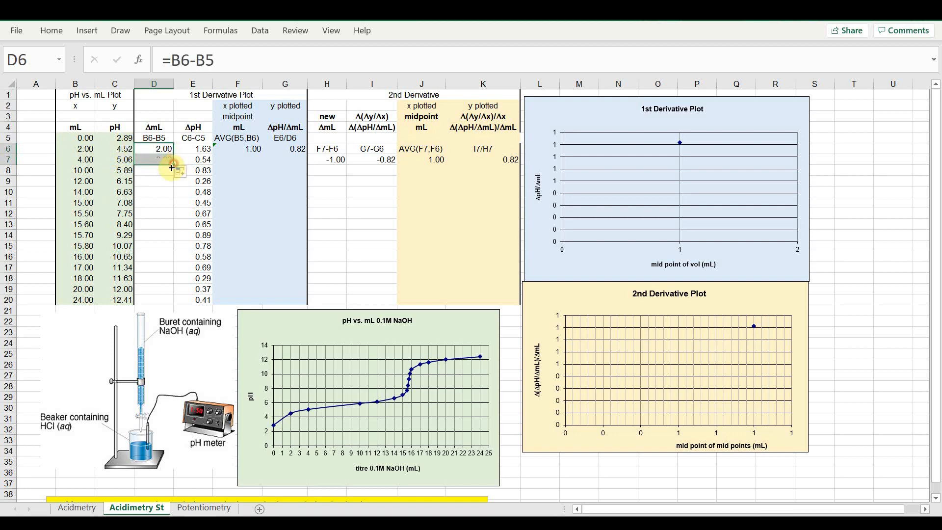
click(167, 167)
click(196, 59)
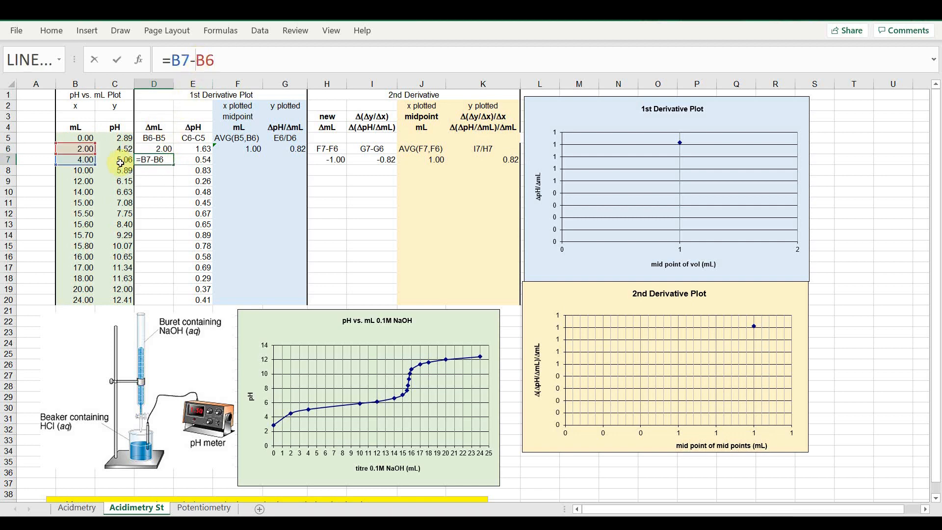
key(Return)
Copy the ΔmL formula to D8, check its references, and fill it down the column through D20
click(158, 161)
drag(176, 165, 172, 175)
click(160, 171)
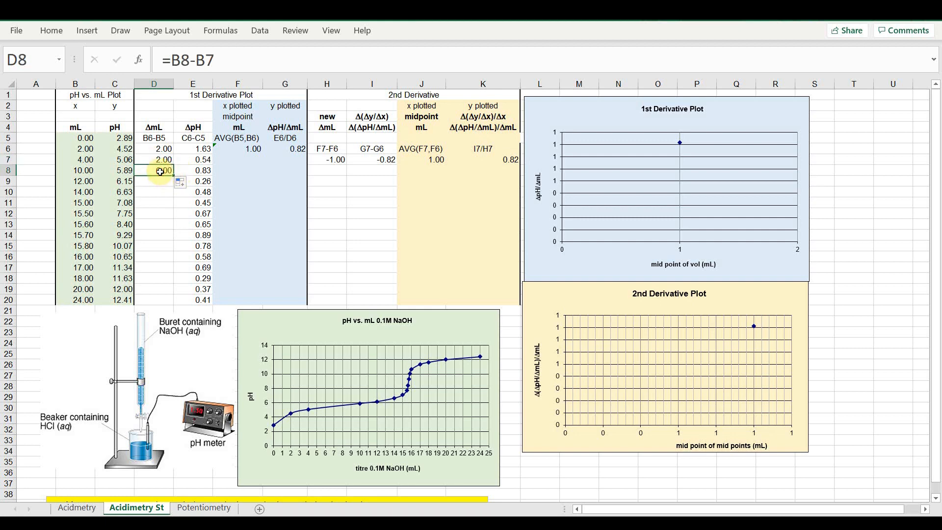
click(182, 60)
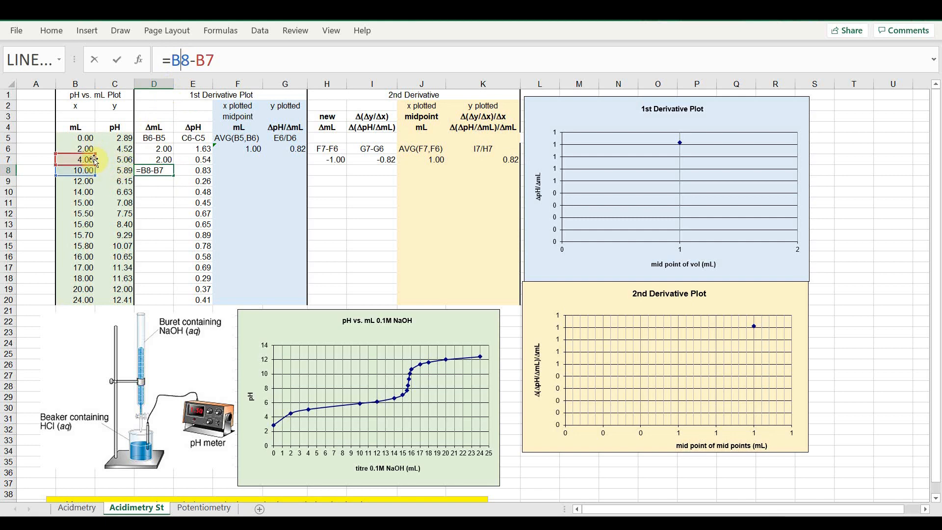
key(Return)
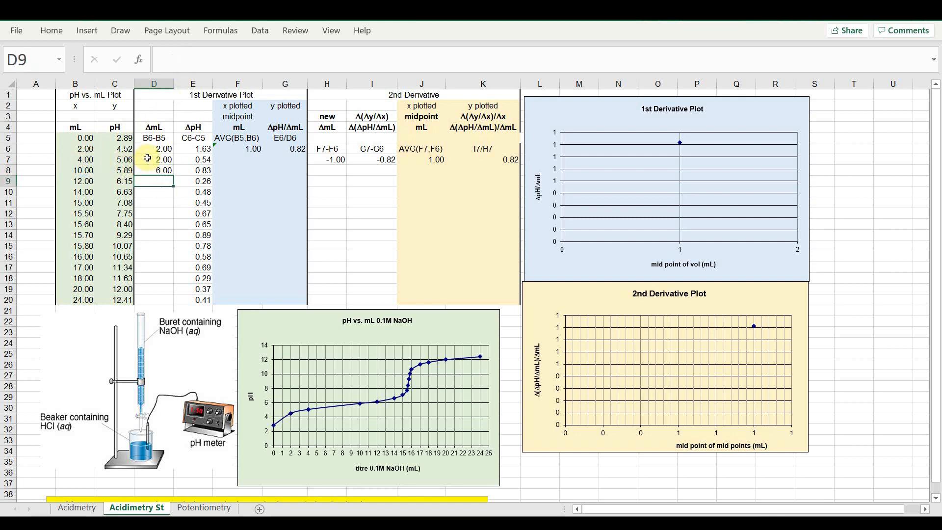
click(154, 170)
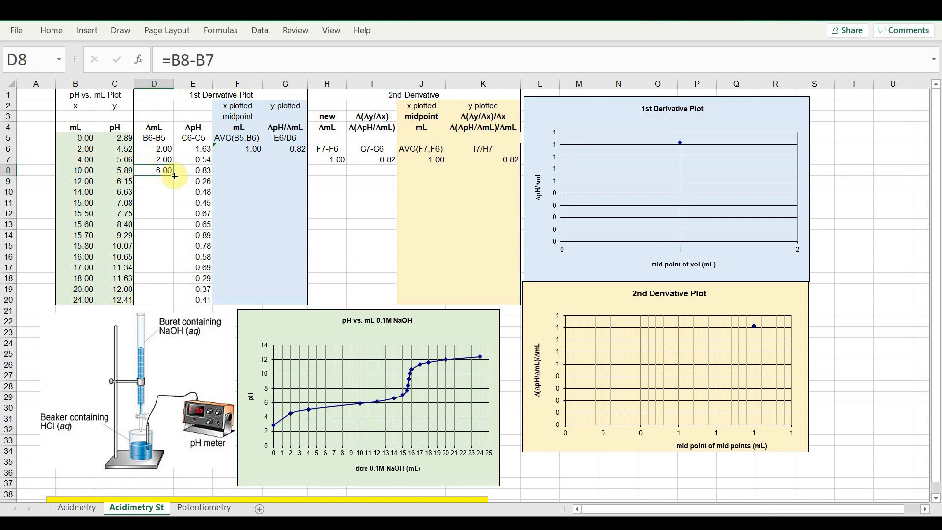
double_click(174, 176)
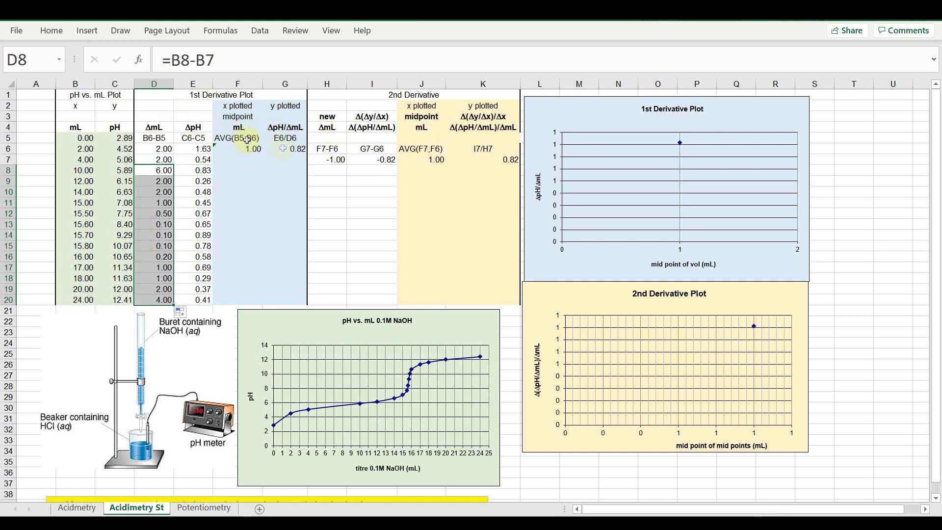
Check the ΔpH/ΔmL formula in G6 and copy it down to G7
click(299, 149)
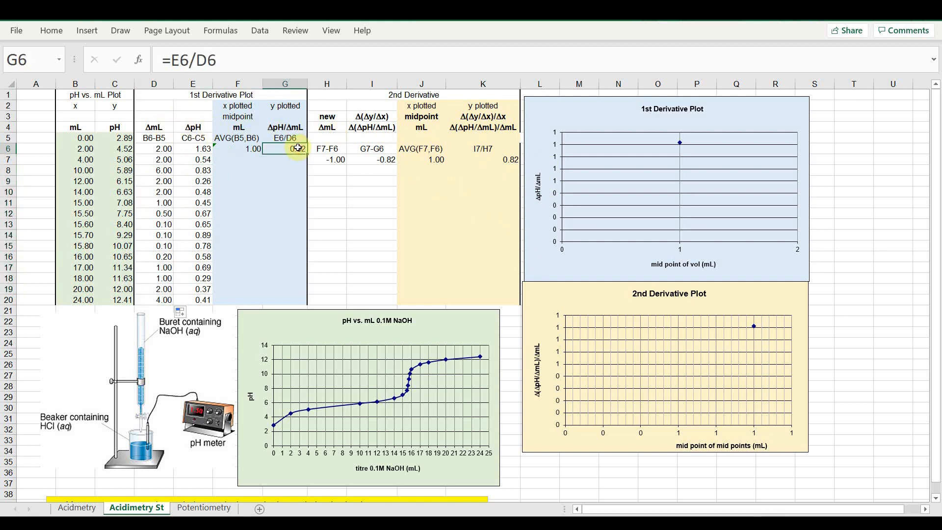
click(204, 60)
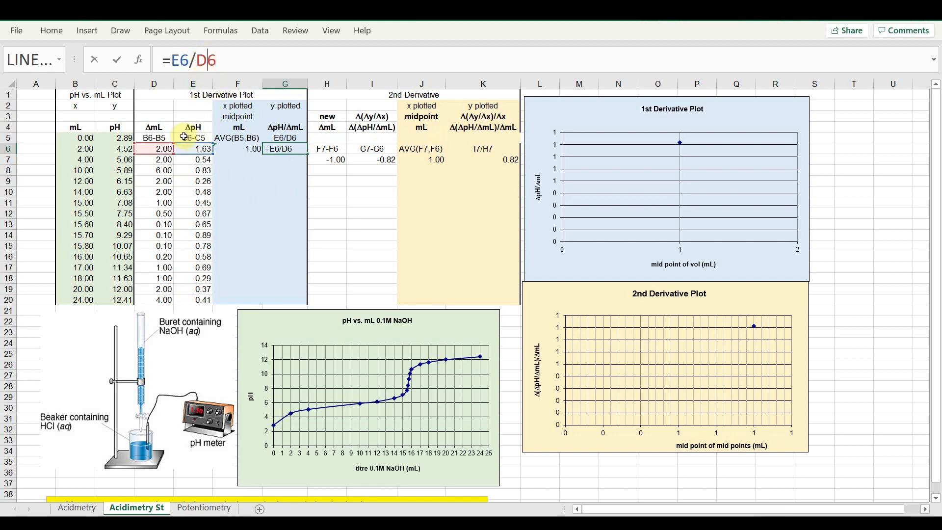
key(Return)
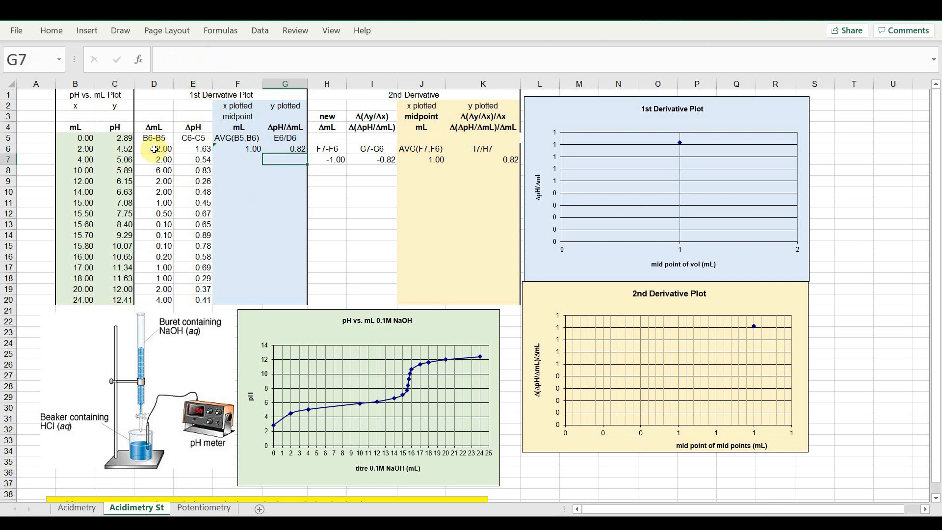
click(283, 149)
drag(307, 156, 310, 167)
Check the cell references of the ΔpH/ΔmL formula in G7 and fill it down the column through G20
click(297, 161)
click(197, 64)
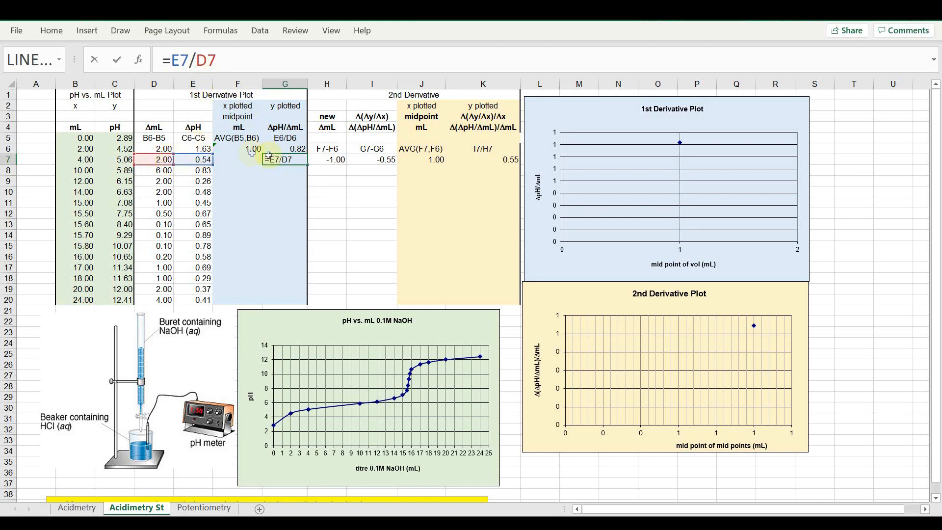
key(Return)
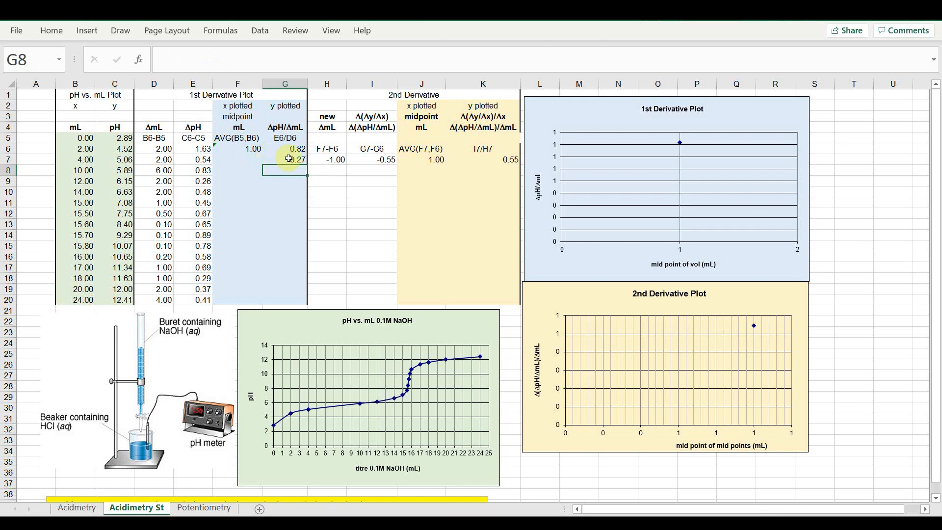
key(Up)
double_click(308, 164)
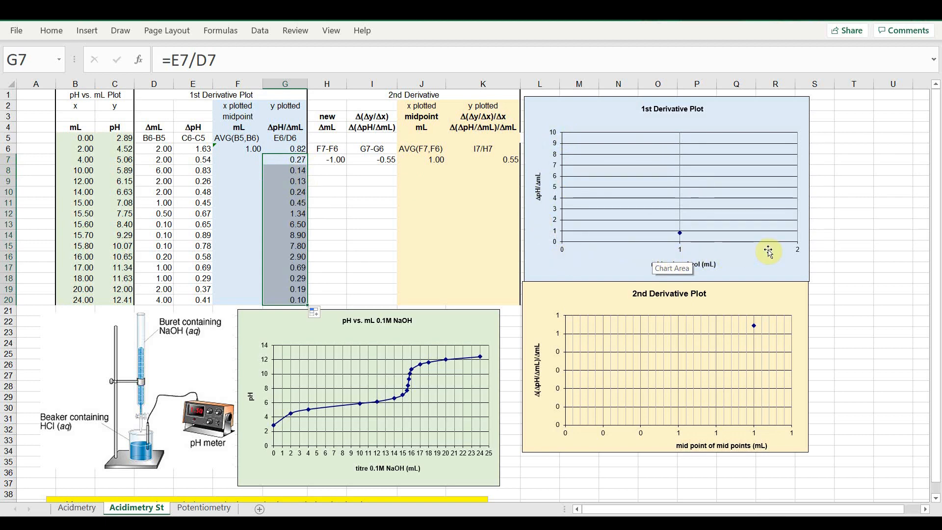
Check the midpoint AVERAGE formula in F6 and copy it down to F7
click(231, 151)
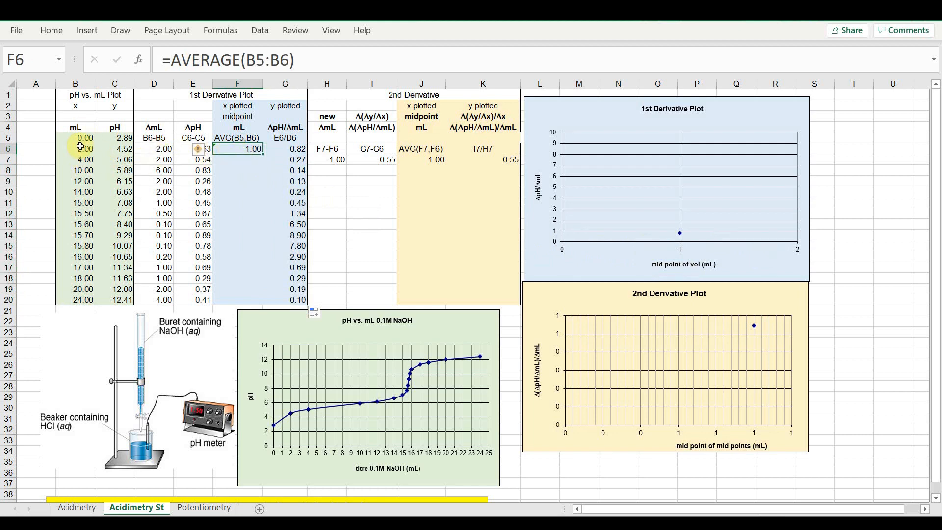
click(269, 55)
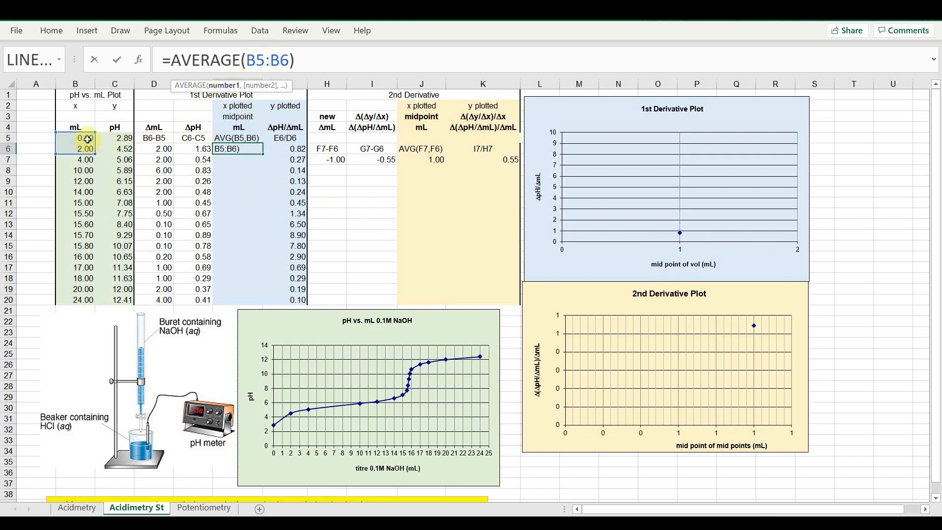
key(Return)
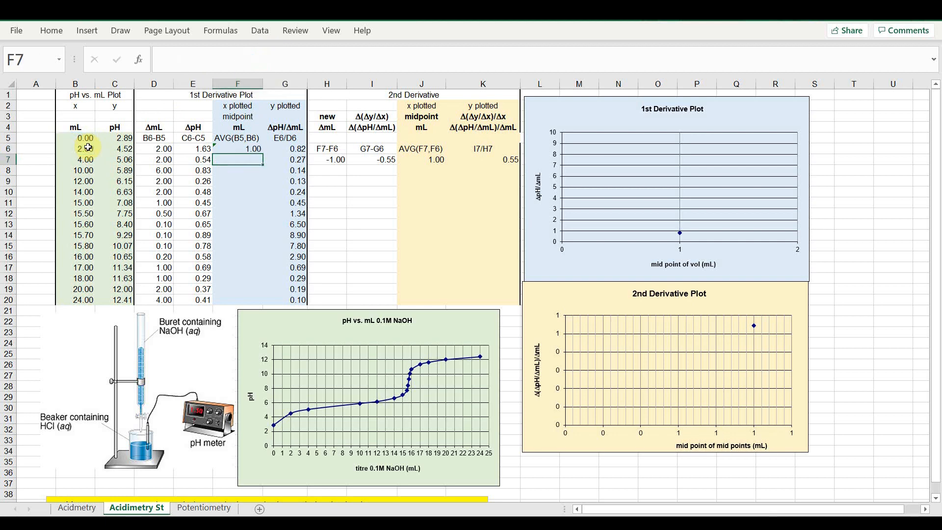
click(225, 149)
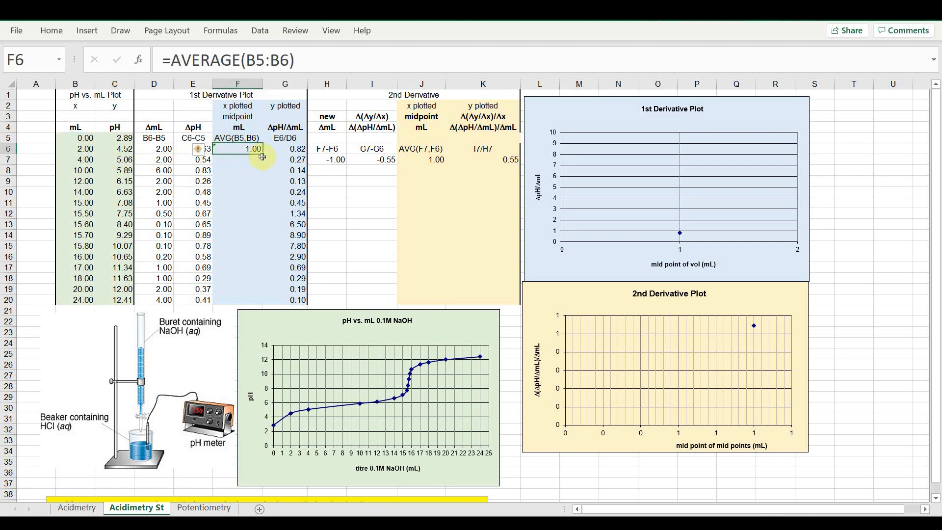
drag(263, 155, 261, 165)
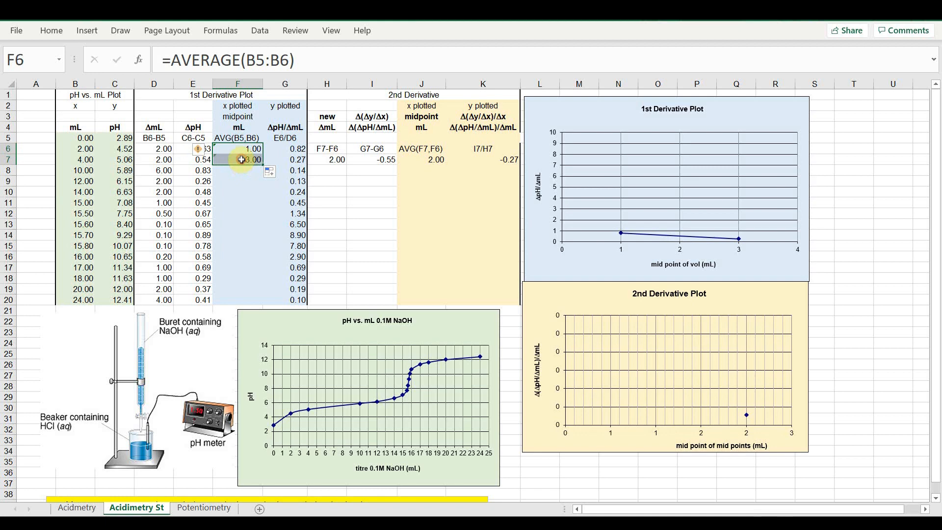
Check the cell references of the midpoint AVERAGE formula in F7 and fill it down the column through F20
click(245, 160)
click(260, 61)
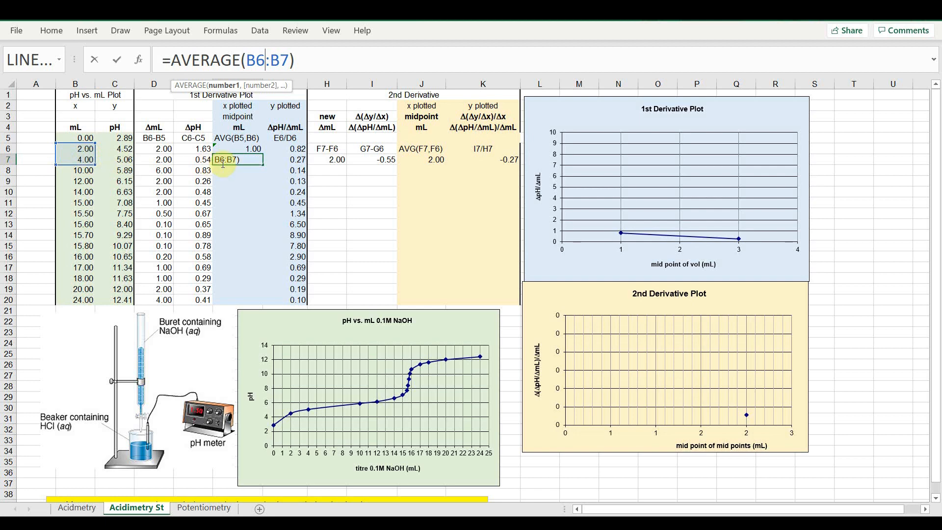
key(Return)
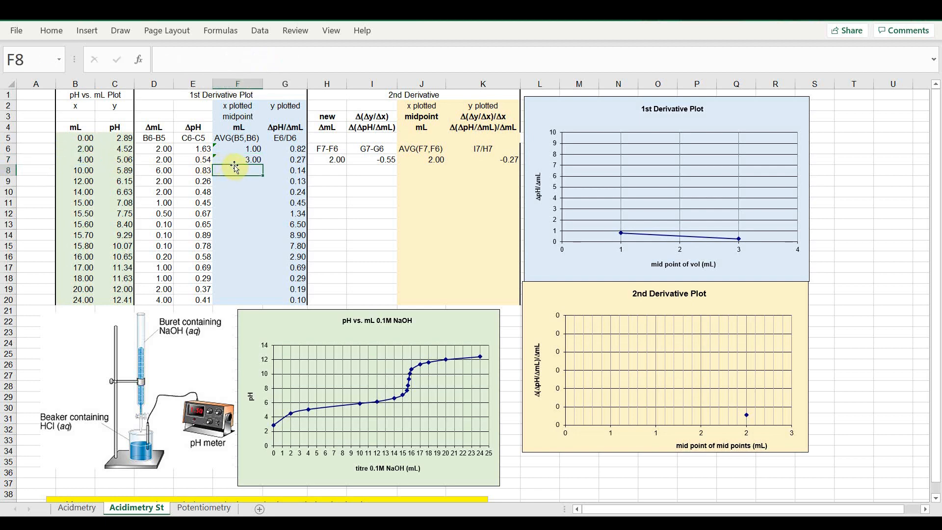
click(247, 159)
double_click(262, 165)
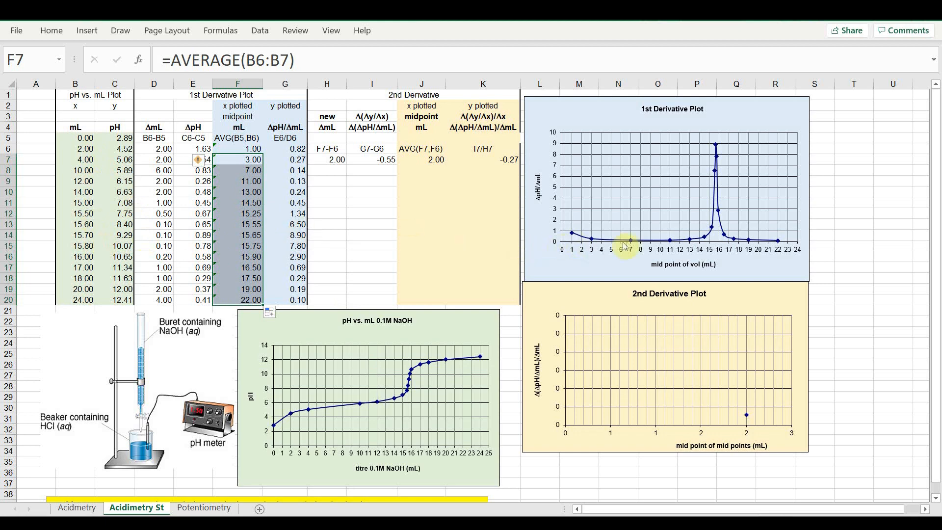
mouse_move(691, 242)
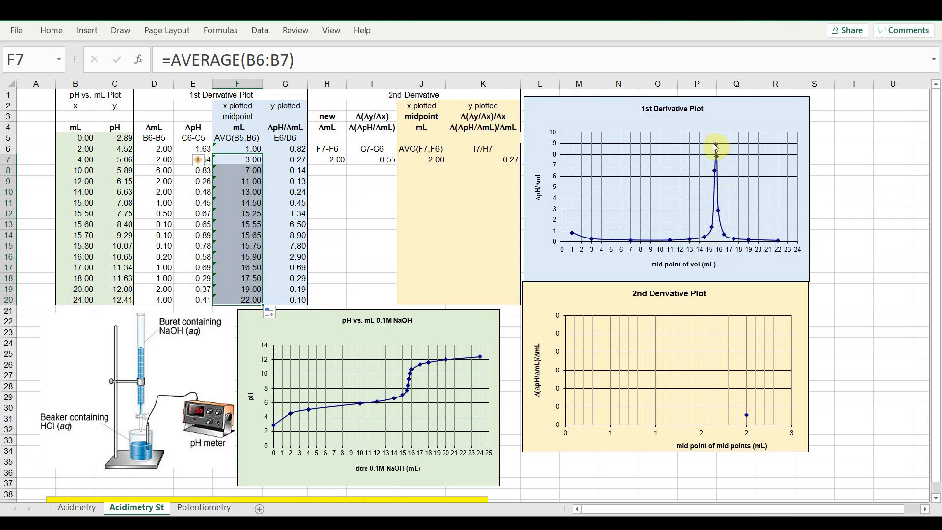
mouse_move(717, 147)
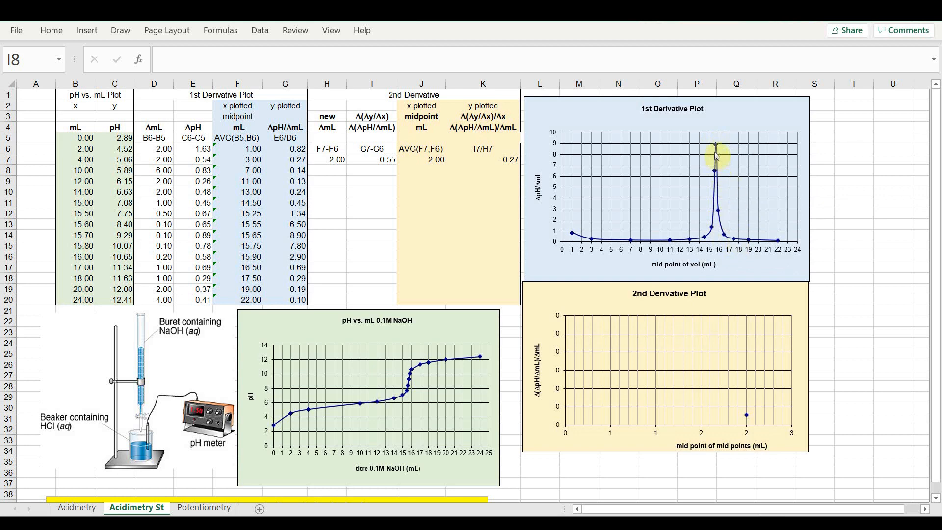
mouse_move(716, 145)
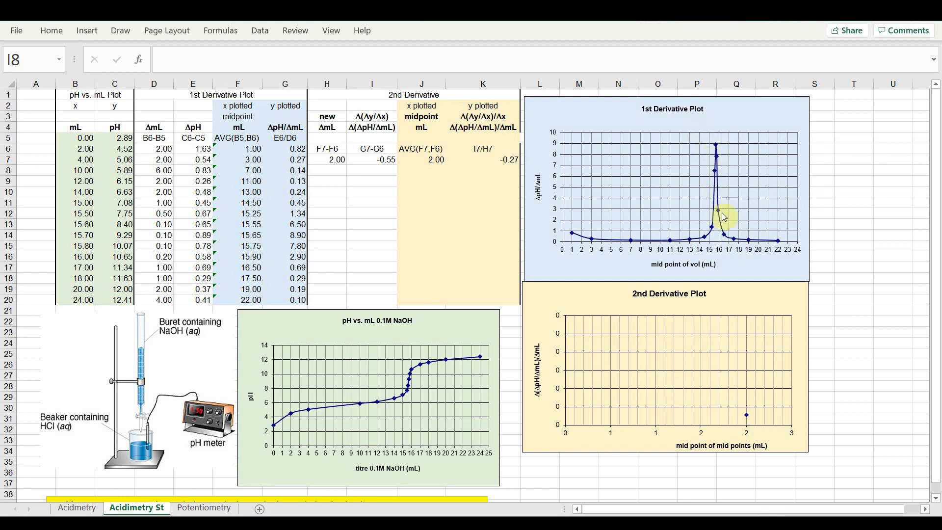
mouse_move(764, 241)
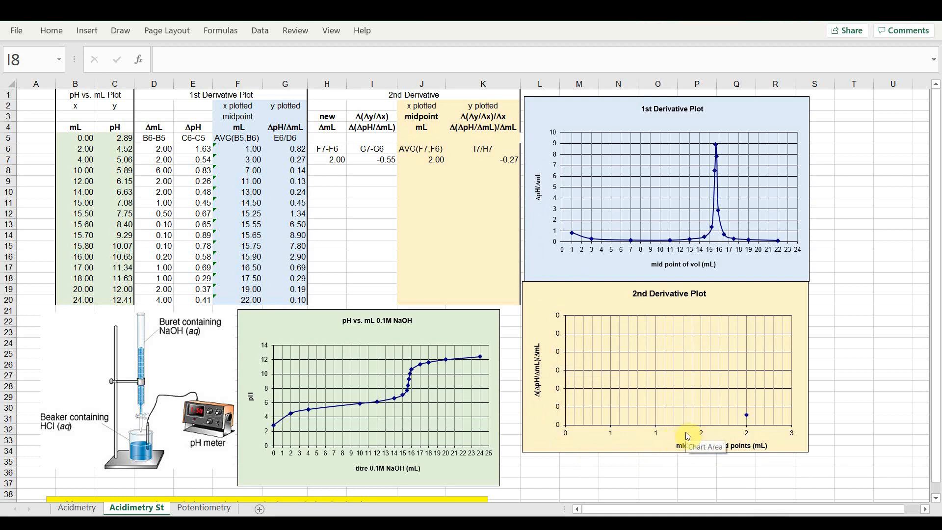
Check the Δ(ΔpH/ΔmL) formula in I7 and copy it down to I8
double_click(373, 159)
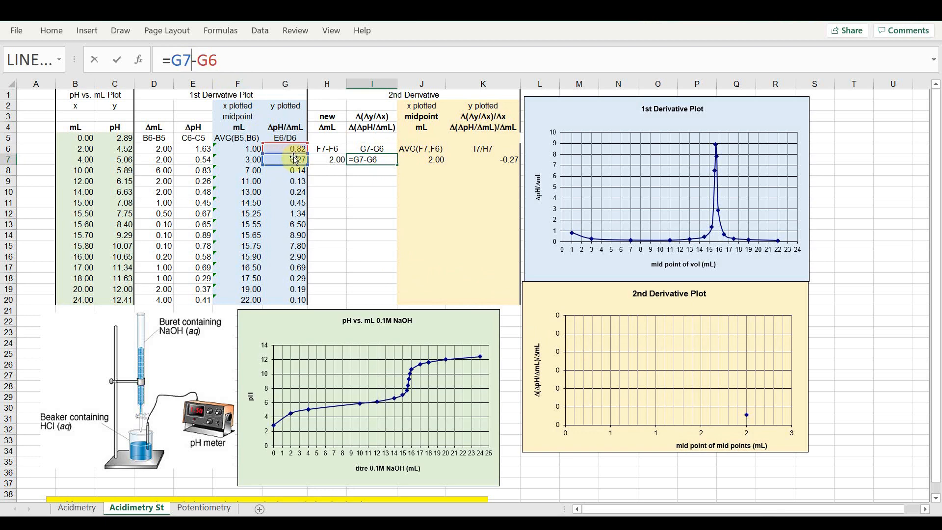
key(Return)
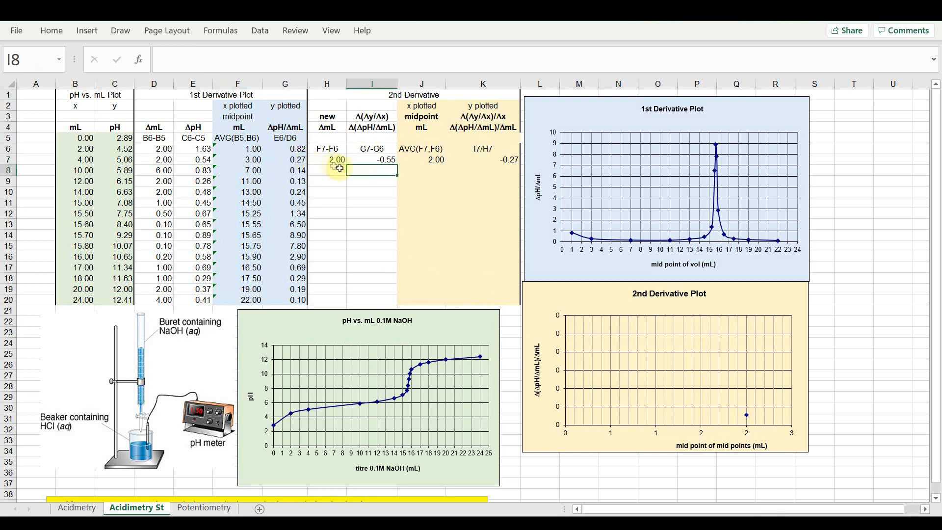
click(378, 163)
drag(396, 163, 386, 180)
Check the cell references of the Δ(ΔpH/ΔmL) formula in I8 and fill it down the column through I20
click(385, 173)
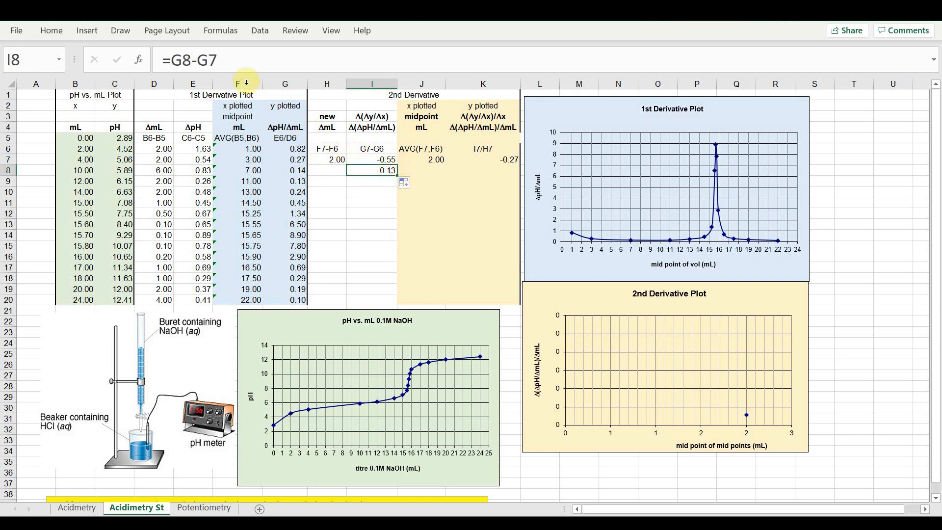
click(191, 59)
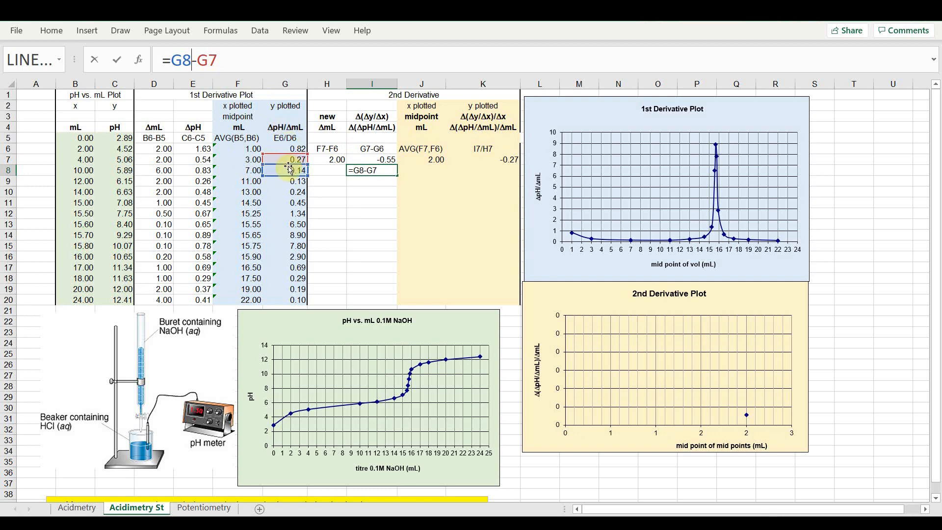
key(Return)
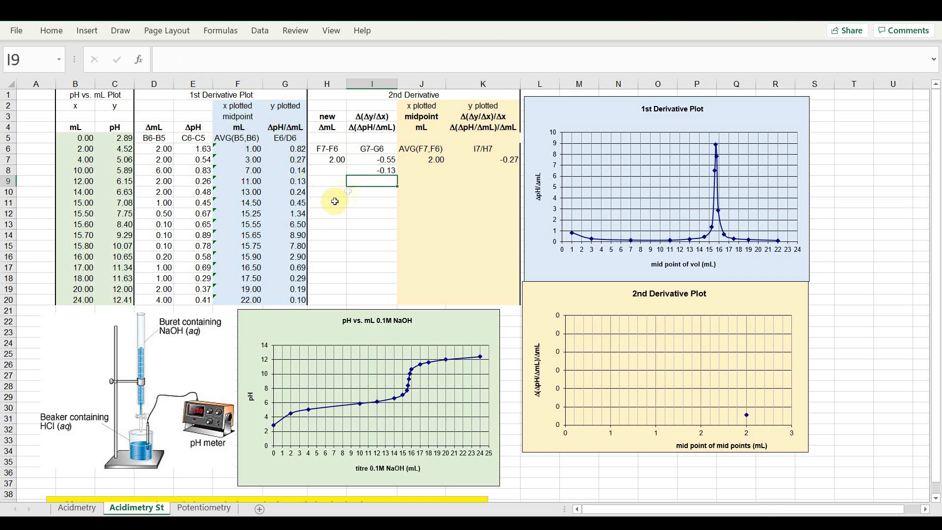
click(369, 169)
double_click(398, 175)
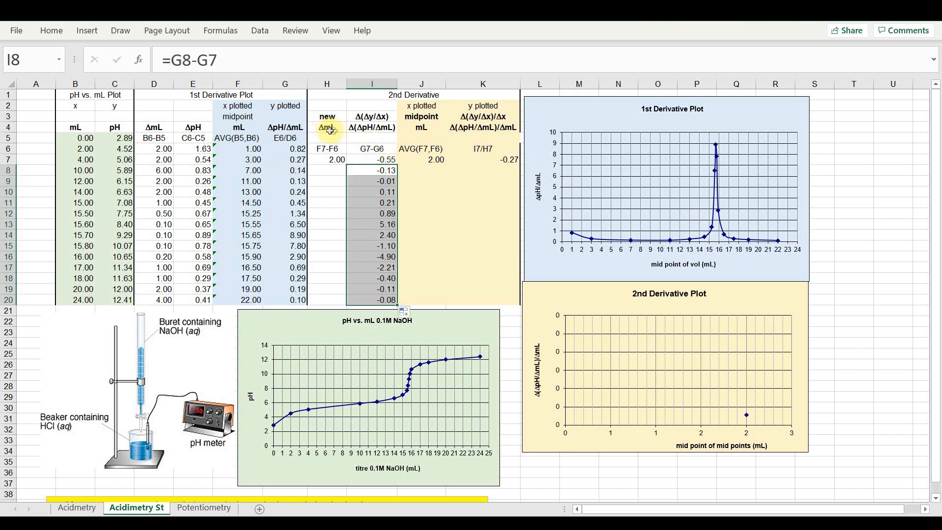
Check the new ΔmL formula in H7 and copy it down to H8
click(328, 159)
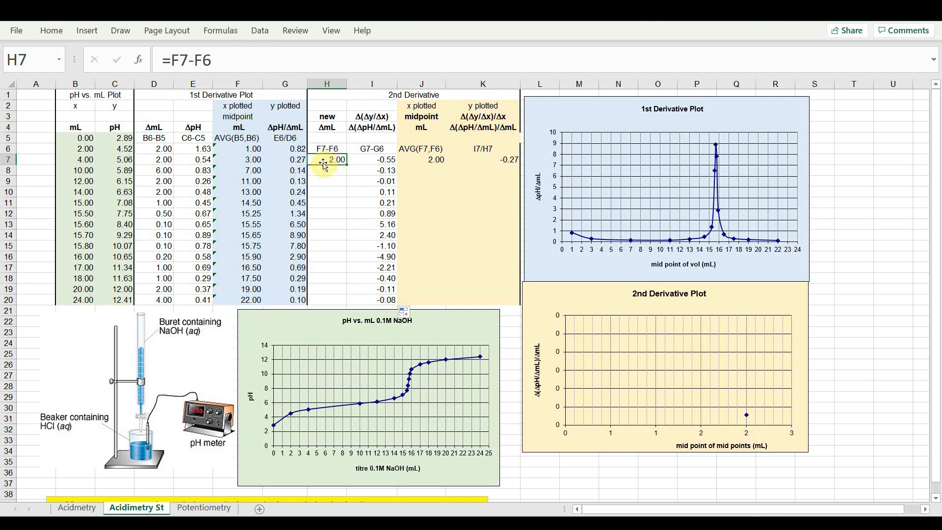
click(188, 59)
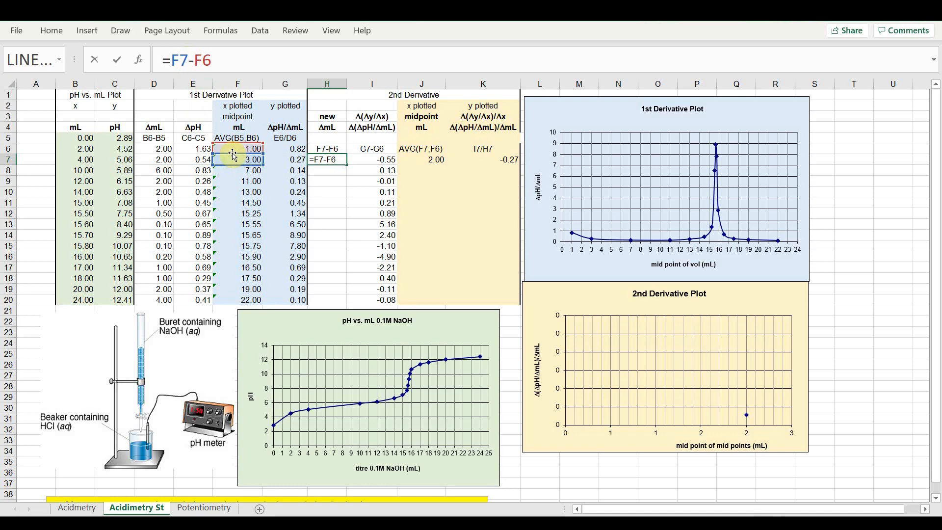
key(Return)
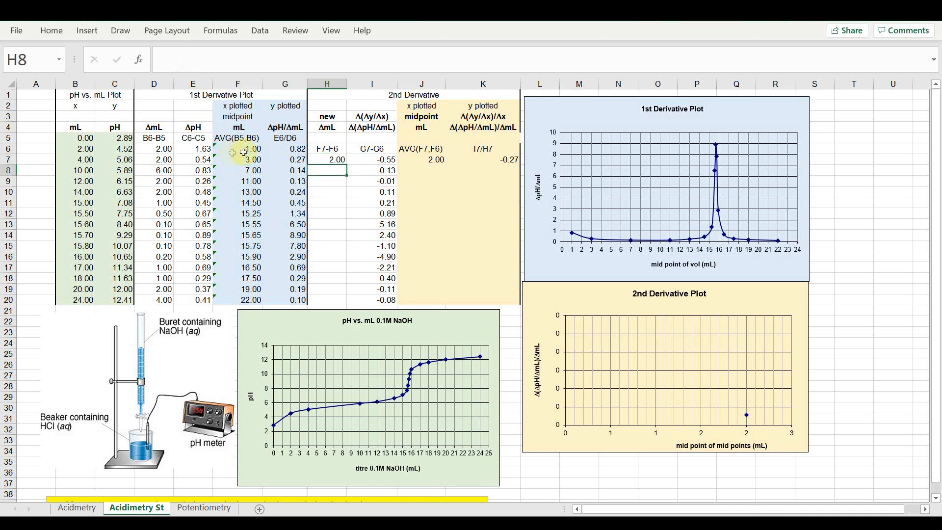
click(329, 159)
drag(347, 166, 338, 174)
Check the cell references of the new ΔmL formula in H8 and fill it down the column through H20
click(335, 171)
click(188, 60)
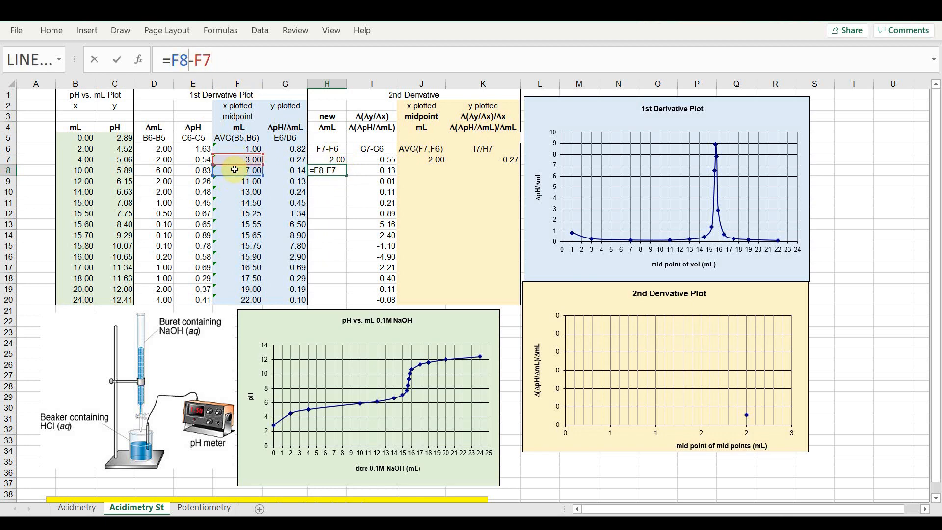
key(Return)
click(336, 171)
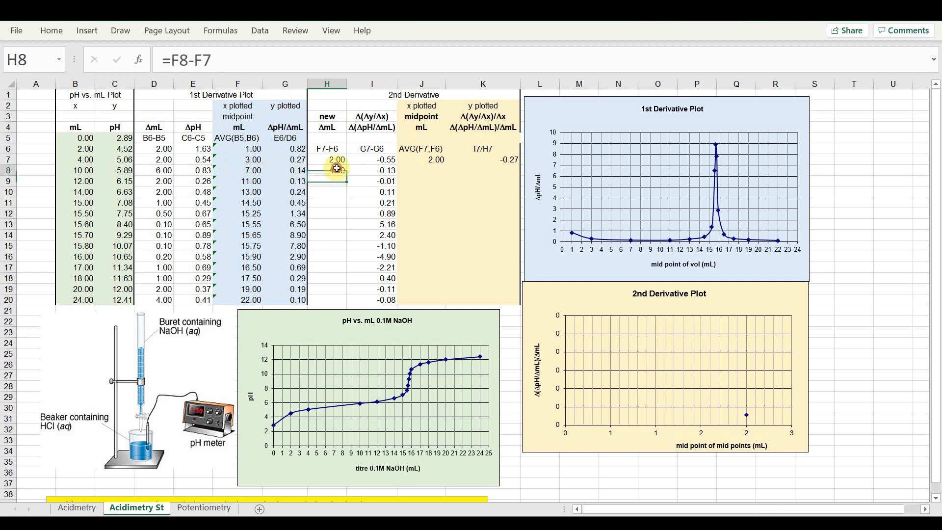
double_click(346, 176)
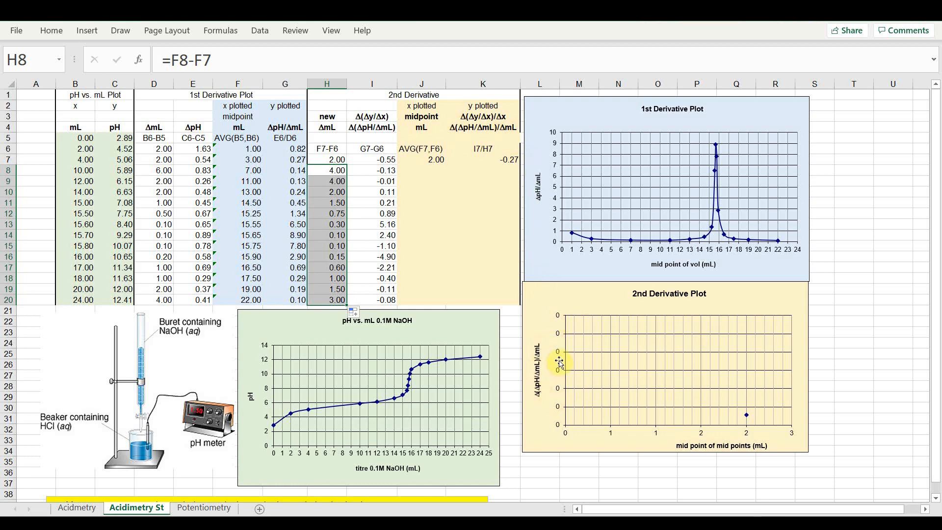
Check the second derivative formula =I7/H7 in K7 and copy it down to K8
click(506, 161)
click(210, 60)
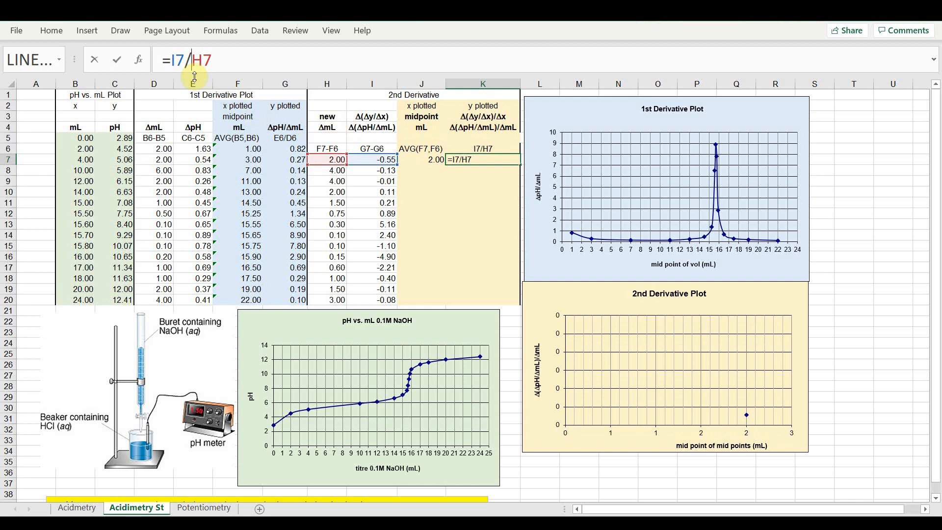
key(Return)
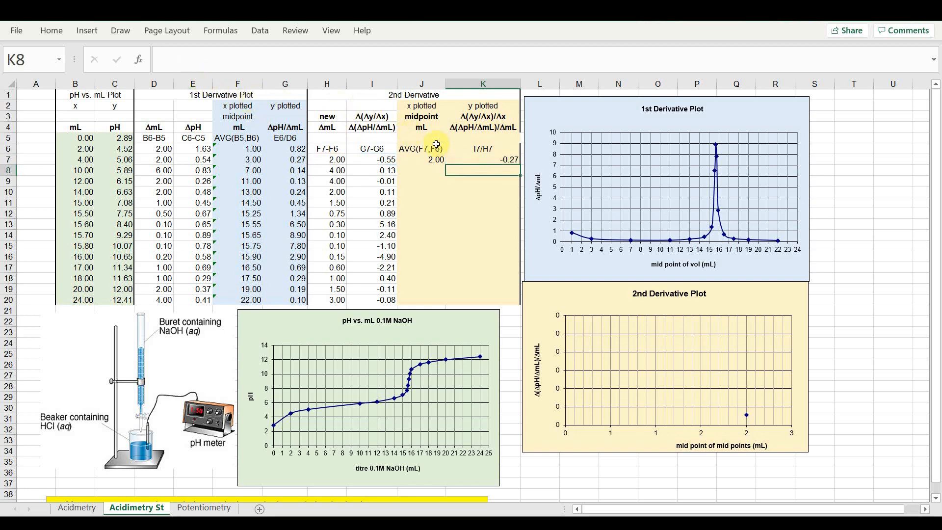
click(476, 156)
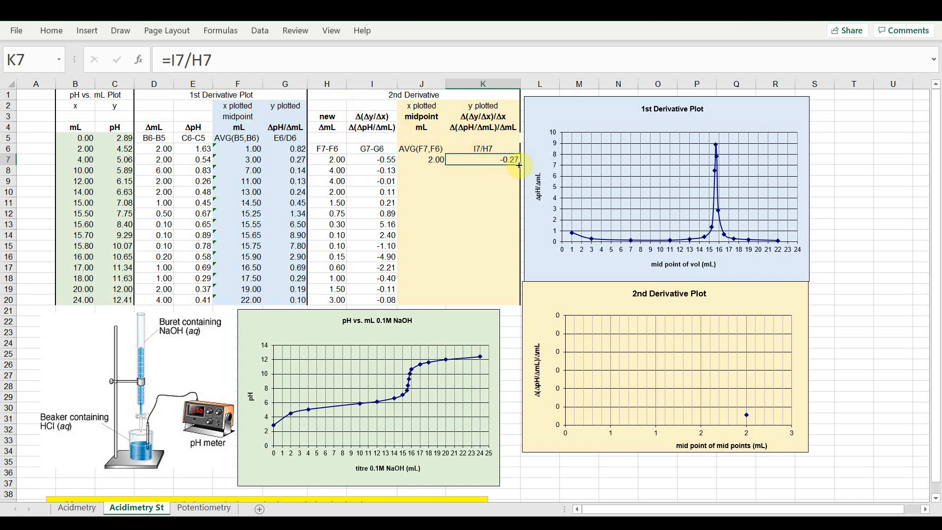
drag(518, 165, 516, 175)
Check the cell references of the second derivative formula in K8 and fill it down the column through K20
click(485, 170)
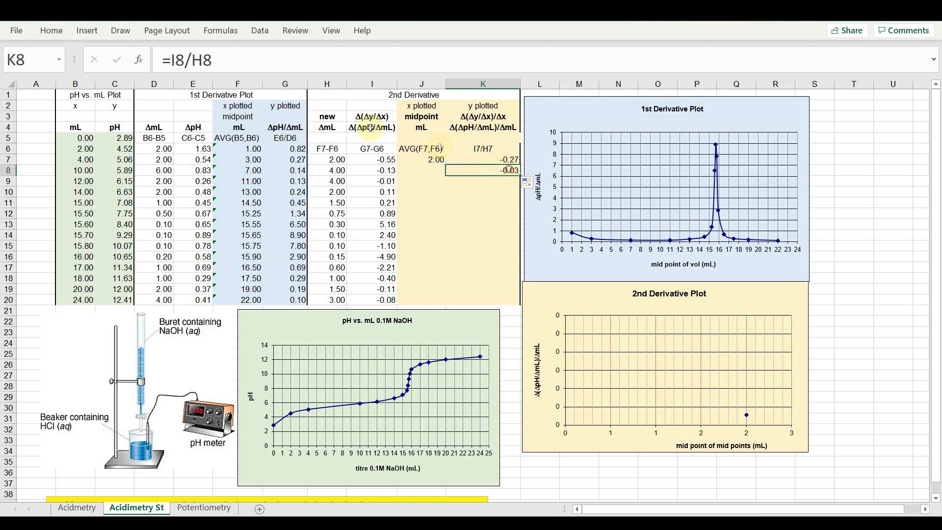
click(189, 60)
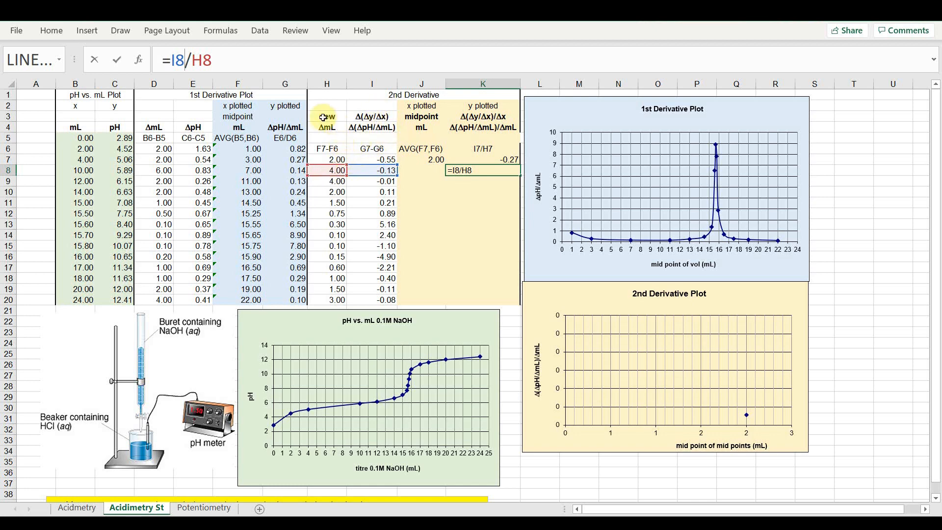
key(Return)
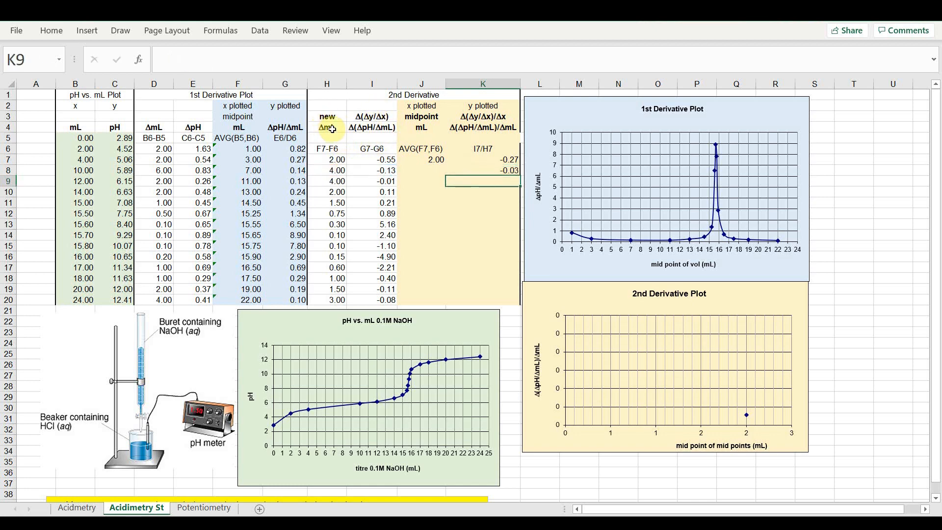
click(487, 169)
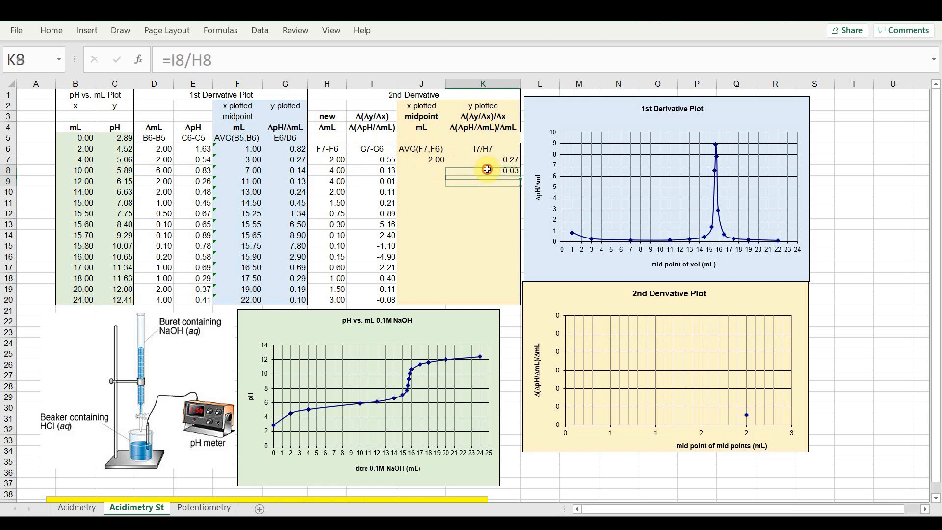
double_click(520, 176)
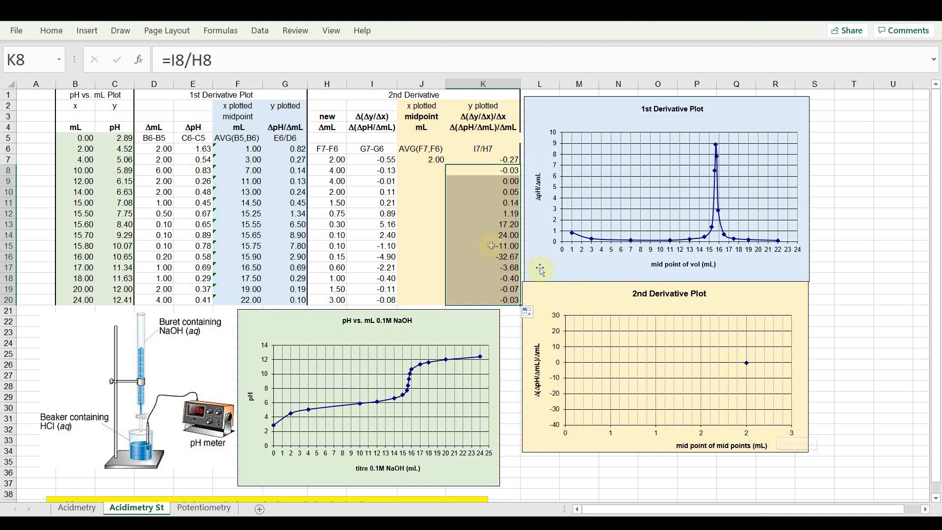
Check the midpoint formula =AVERAGE(F7,F6) in J7 and copy it down to J8
click(426, 163)
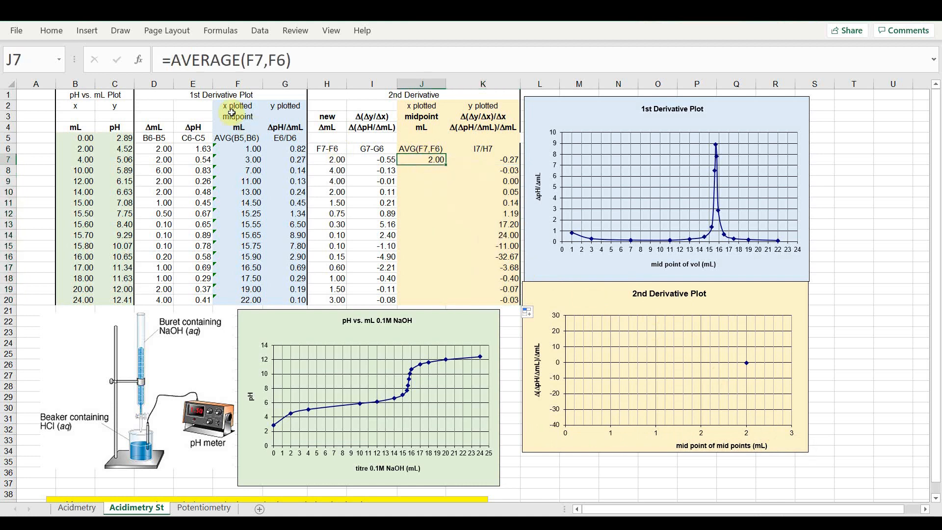
click(268, 60)
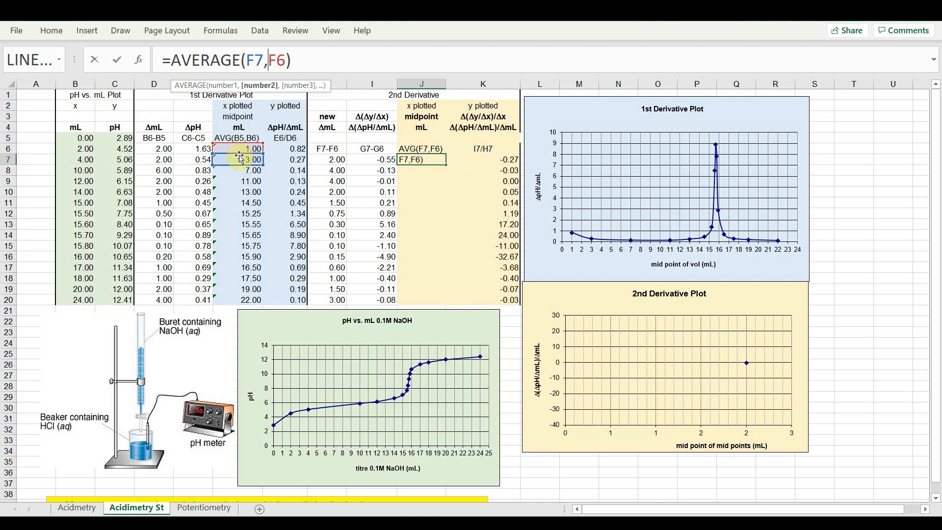
key(Return)
click(415, 160)
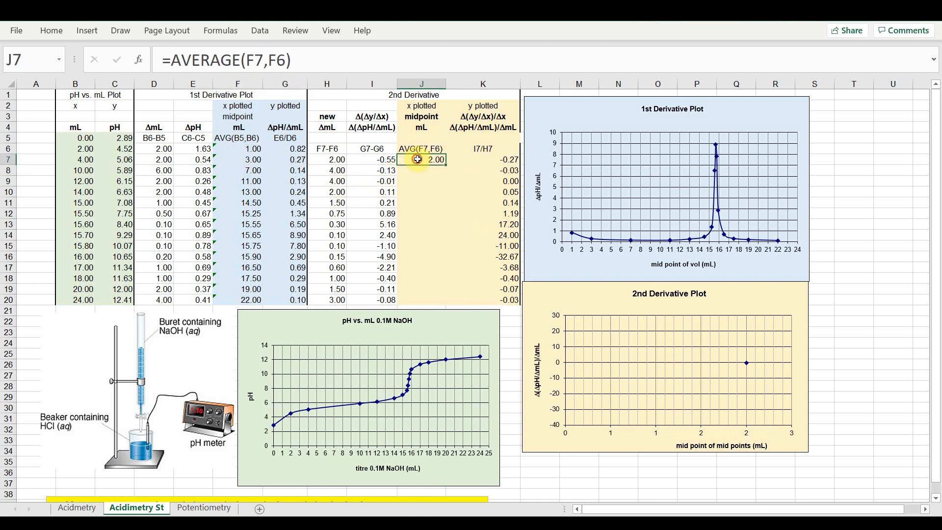
drag(440, 162, 447, 174)
Check the cell references of the midpoint formula in J8 and fill it down the column through J20
click(433, 162)
click(414, 170)
click(265, 59)
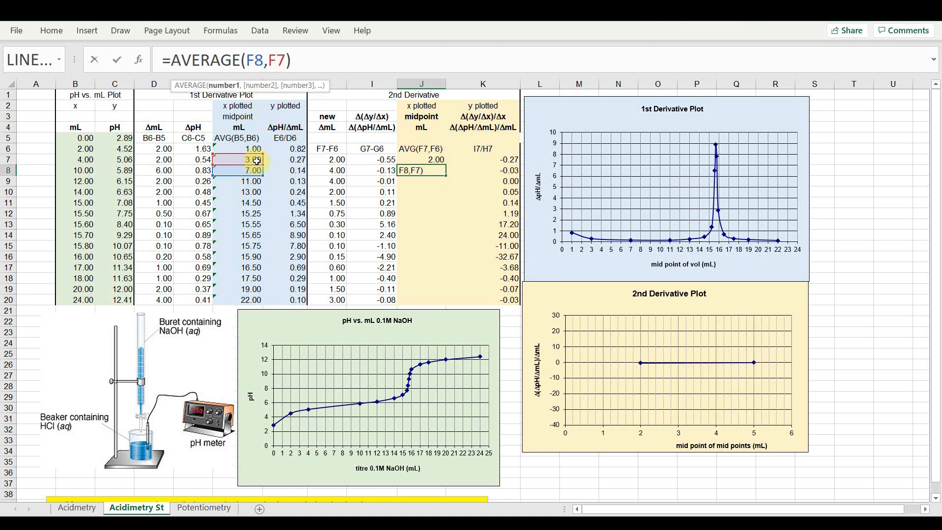
key(Return)
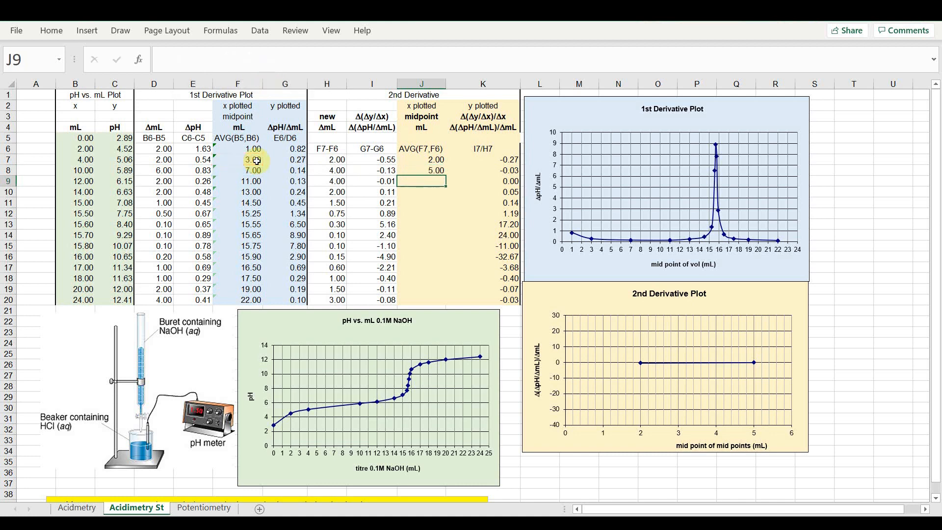
click(414, 172)
double_click(445, 175)
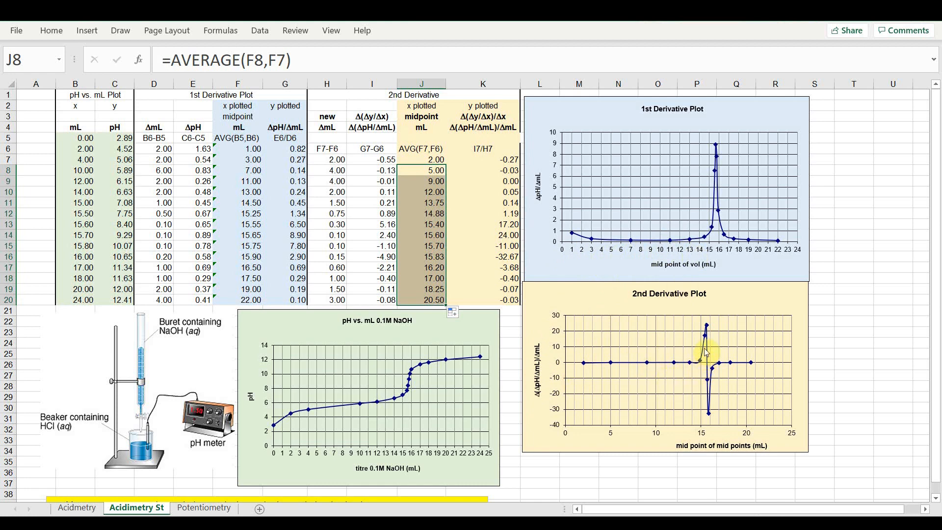
Examine the peak, trough and zero crossing of the 2nd Derivative Plot and compare the enlarged derivative plots covering 14 to 17 mL
mouse_move(706, 325)
mouse_move(708, 413)
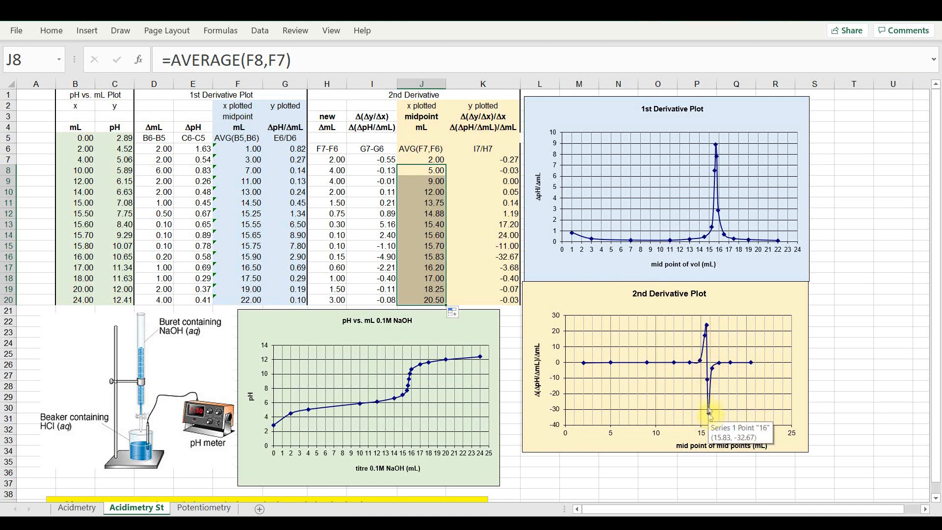
mouse_move(710, 369)
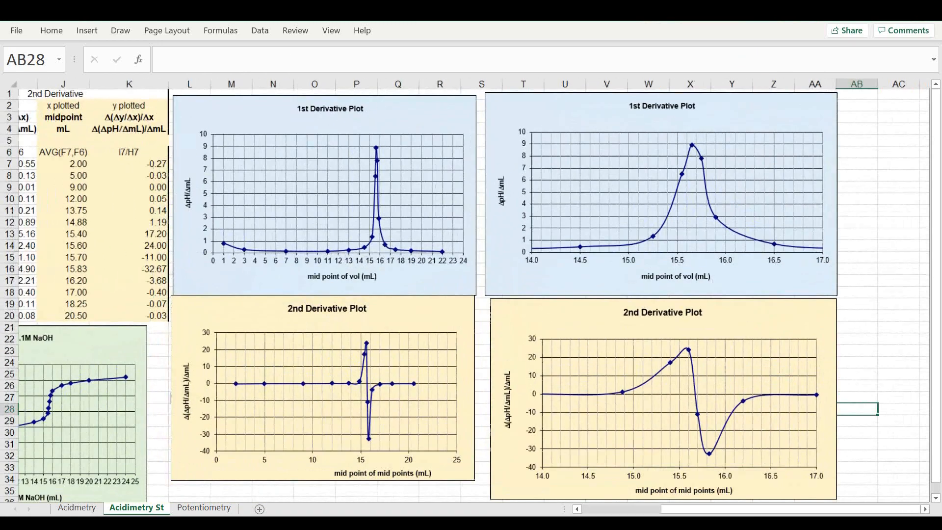
scroll(604, 256, right, 1)
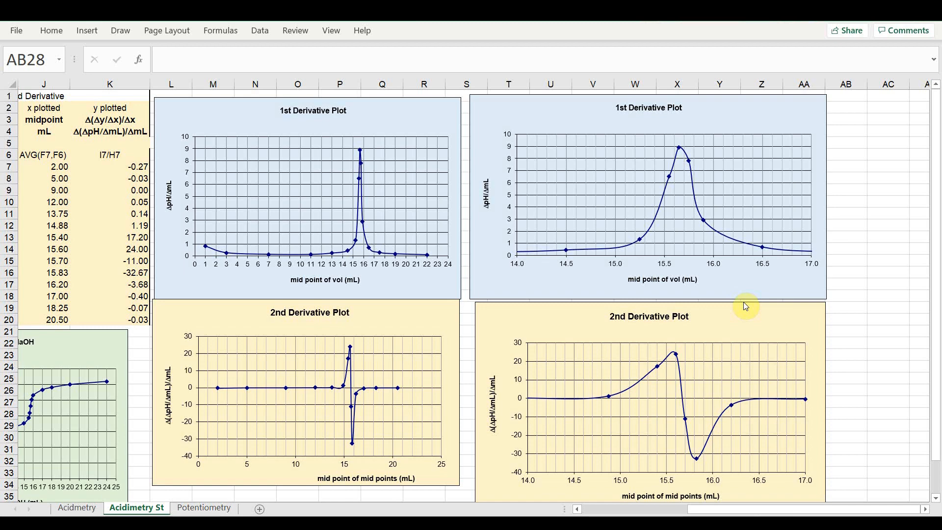
Switch to the Potentiometry sheet and review its titration data, Emf curve, and first and second derivative plots
key(ctrl+Page_Down)
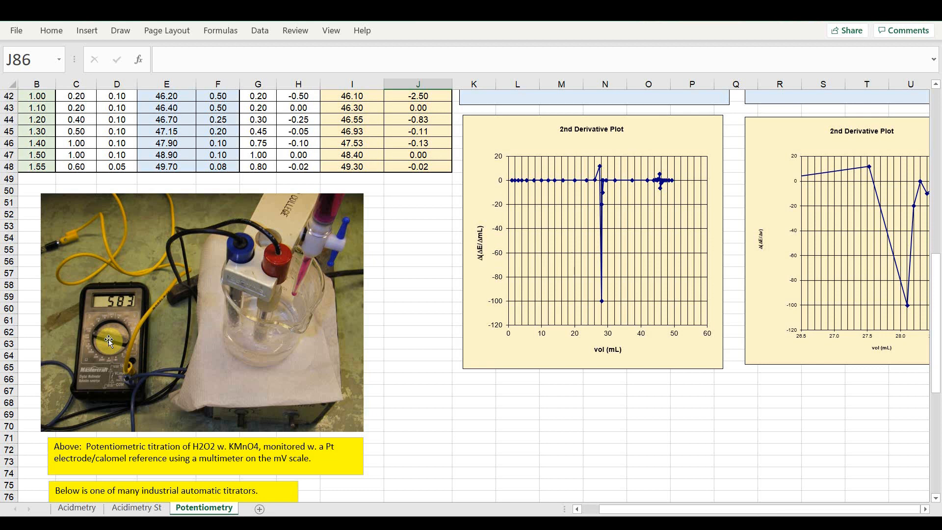
scroll(109, 340, up, 11)
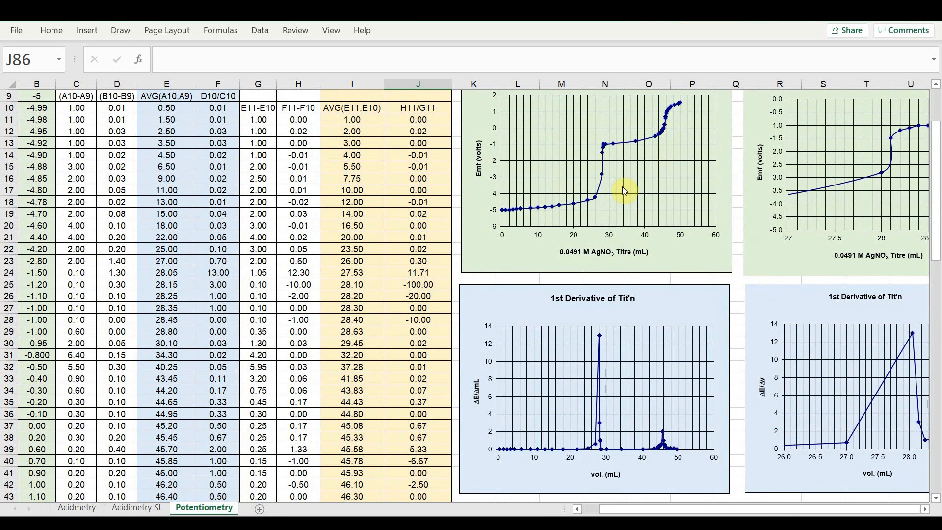
scroll(623, 188, down, 1)
scroll(623, 188, down, 6)
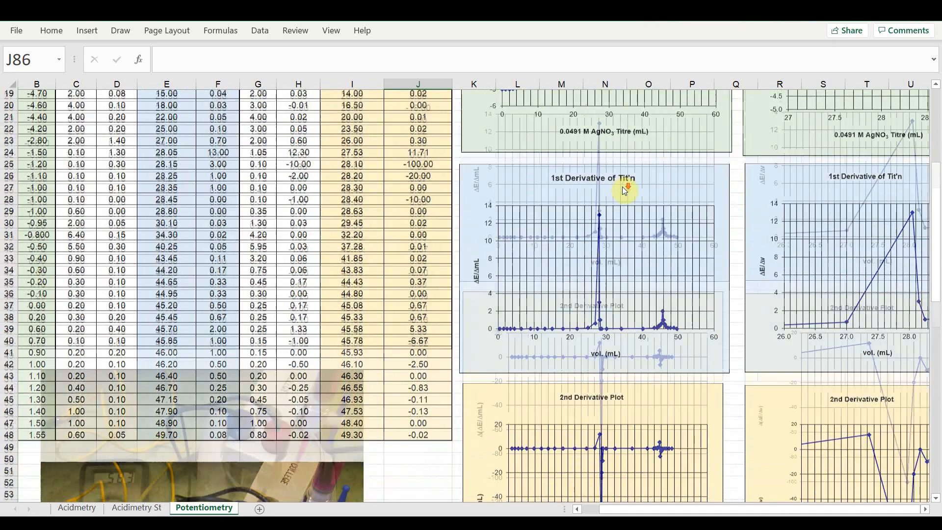
scroll(623, 191, down, 4)
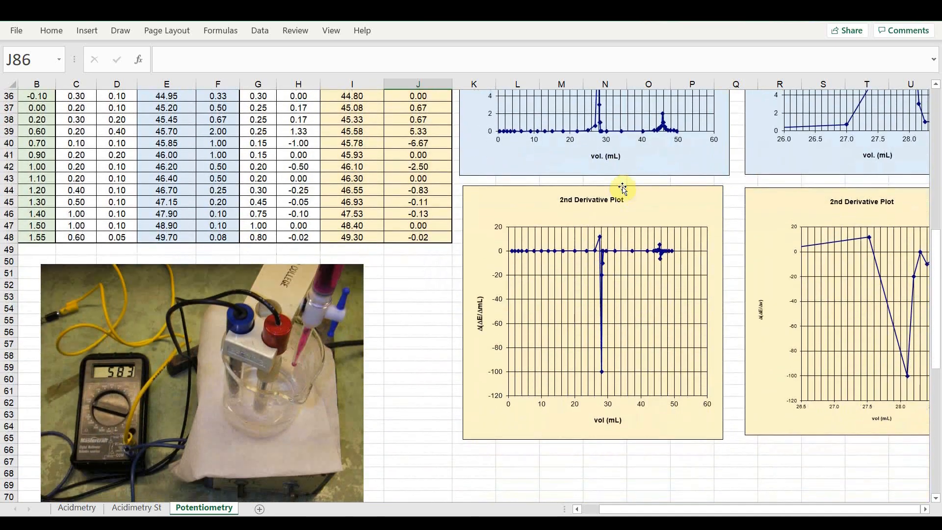